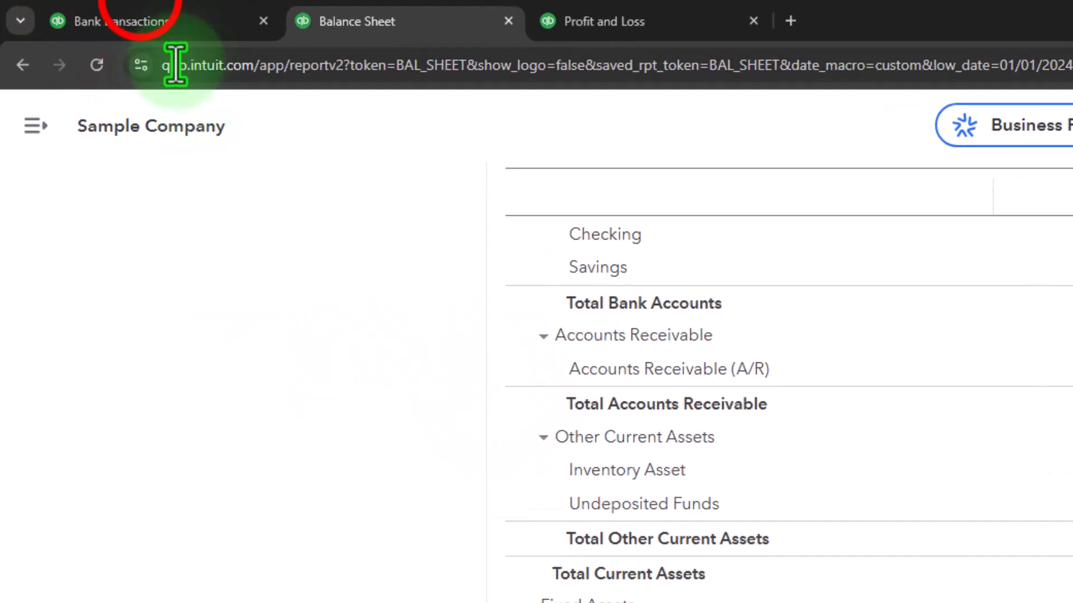
# - Start a new invoice from the bank transactions page
pyautogui.click(32, 113)
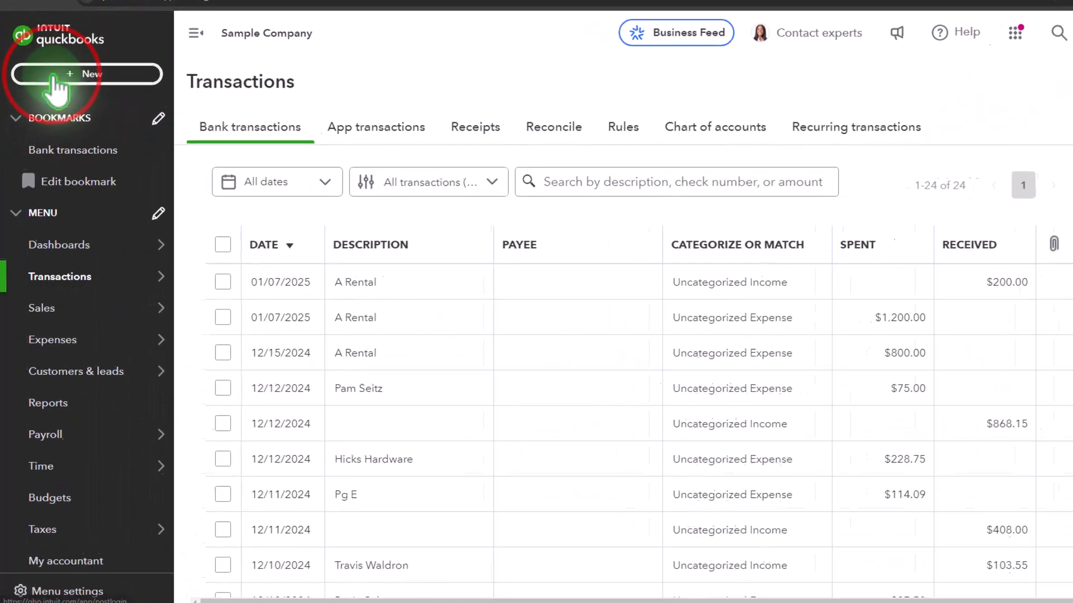
pyautogui.click(23, 101)
pyautogui.click(80, 114)
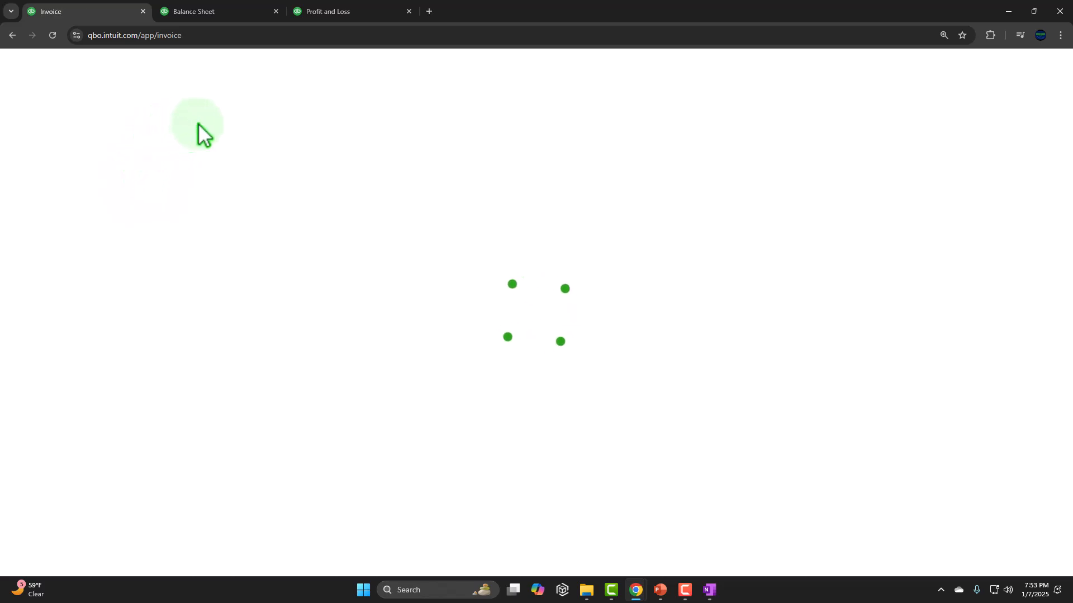
# - Create a new customer named Customer 1 from the invoice form and save it
pyautogui.click(119, 143)
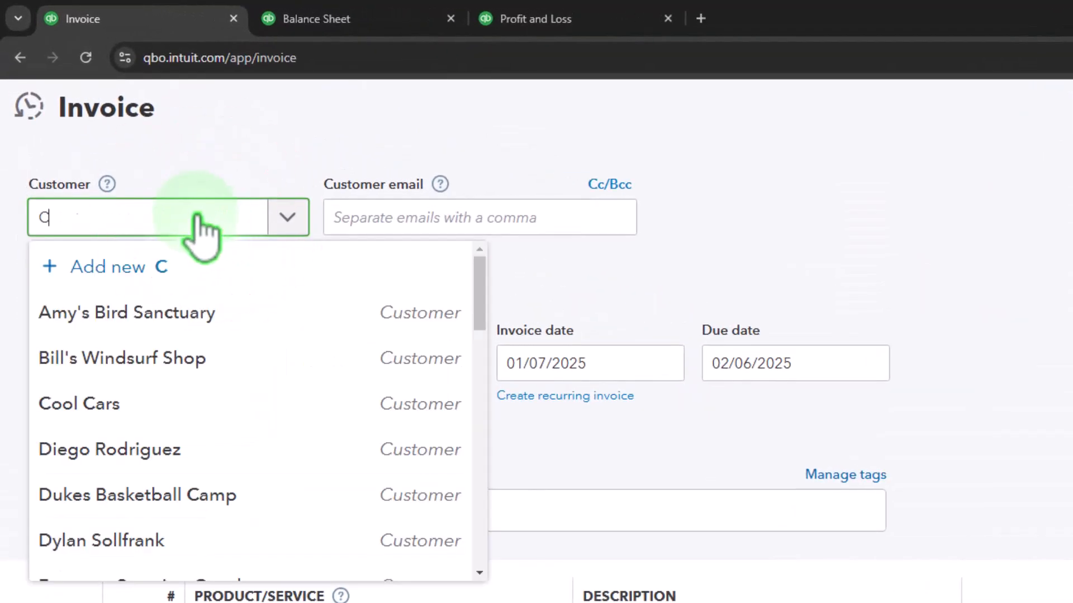
pyautogui.write('Custo')
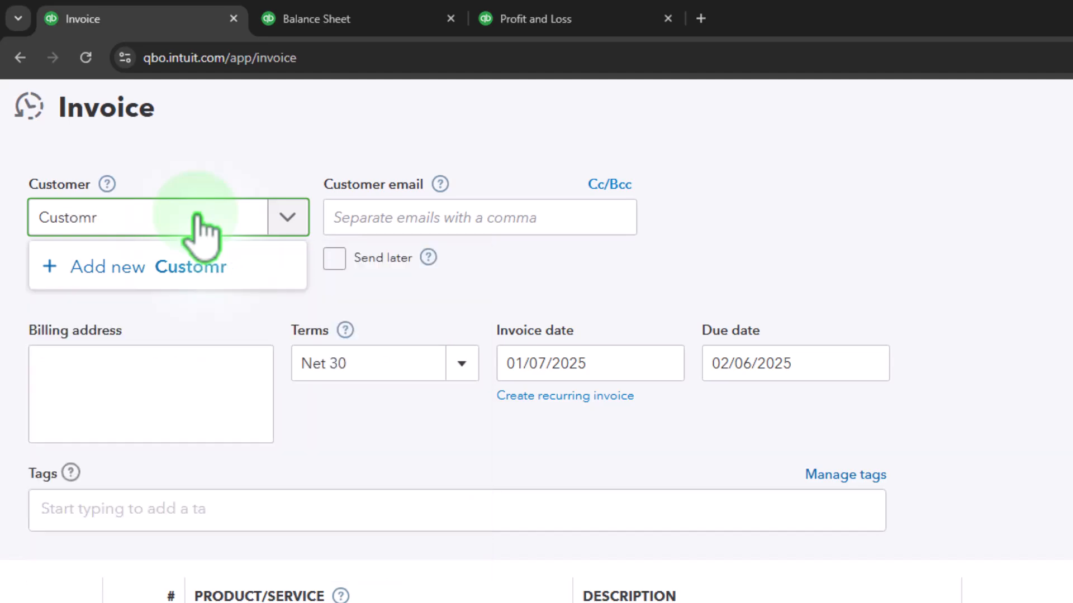
pyautogui.write('mer 1')
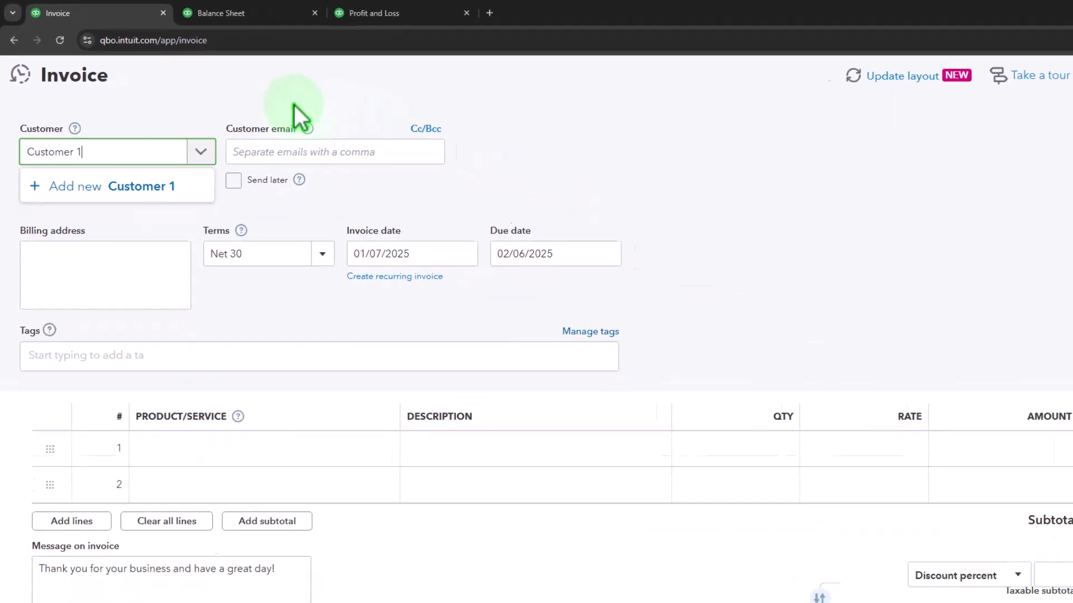
pyautogui.press('Return')
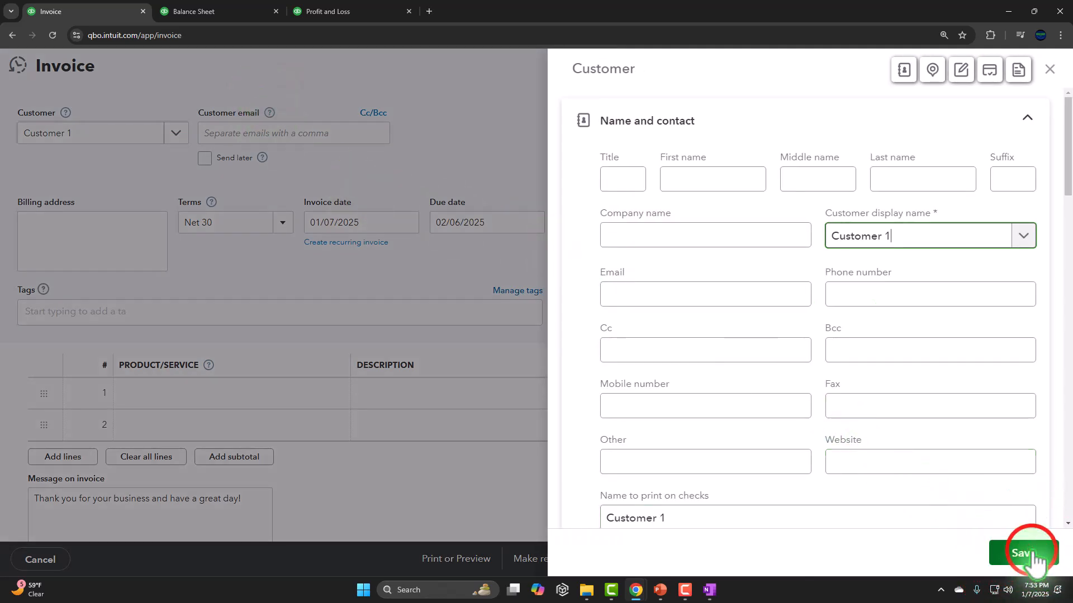
pyautogui.click(1023, 552)
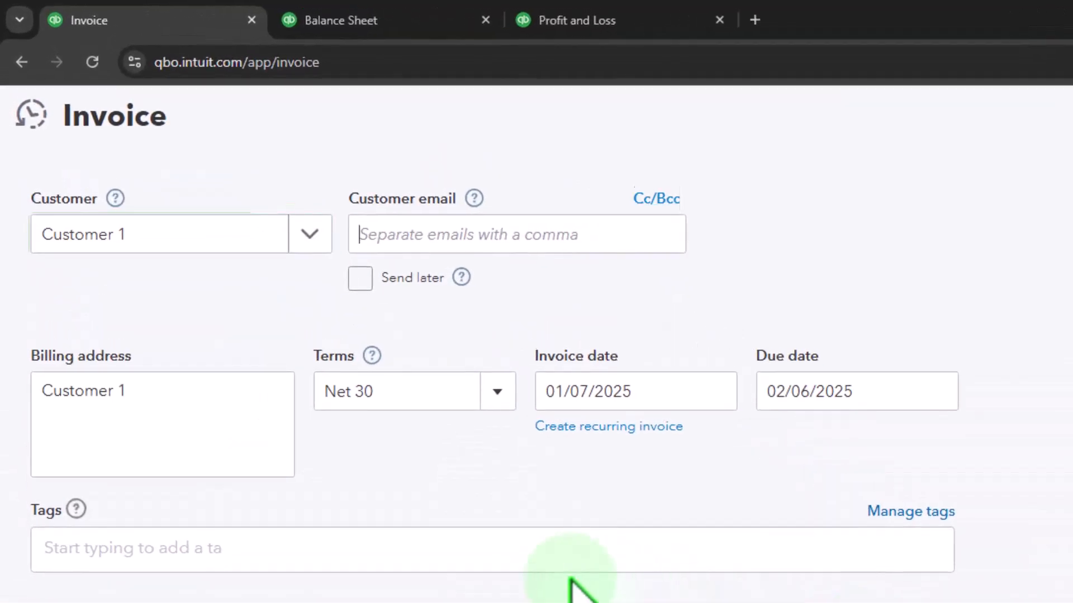
# - Add a new product/service on the invoice's first line and choose Service as its type
pyautogui.press('Tab')
pyautogui.press('Tab')
pyautogui.press('Tab')
pyautogui.press('Tab')
pyautogui.press('Tab')
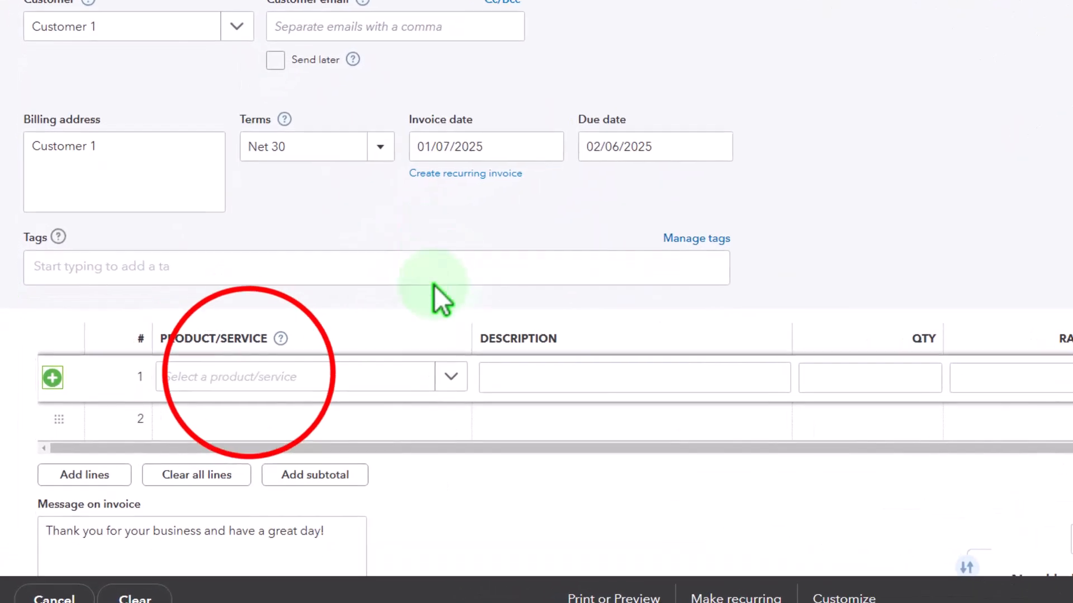
pyautogui.click(252, 379)
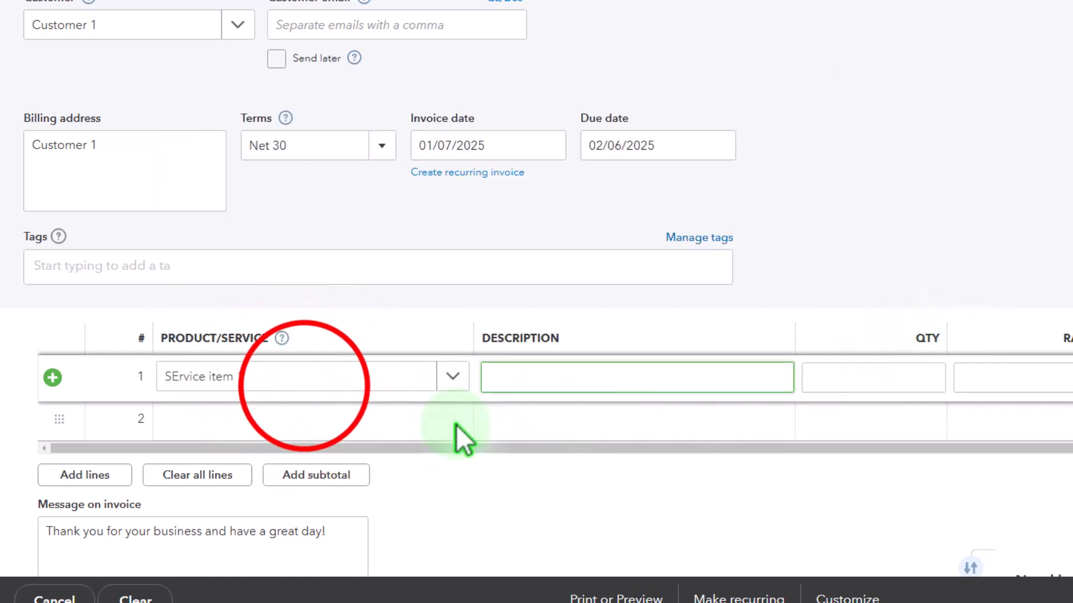
pyautogui.click(307, 386)
pyautogui.click(307, 412)
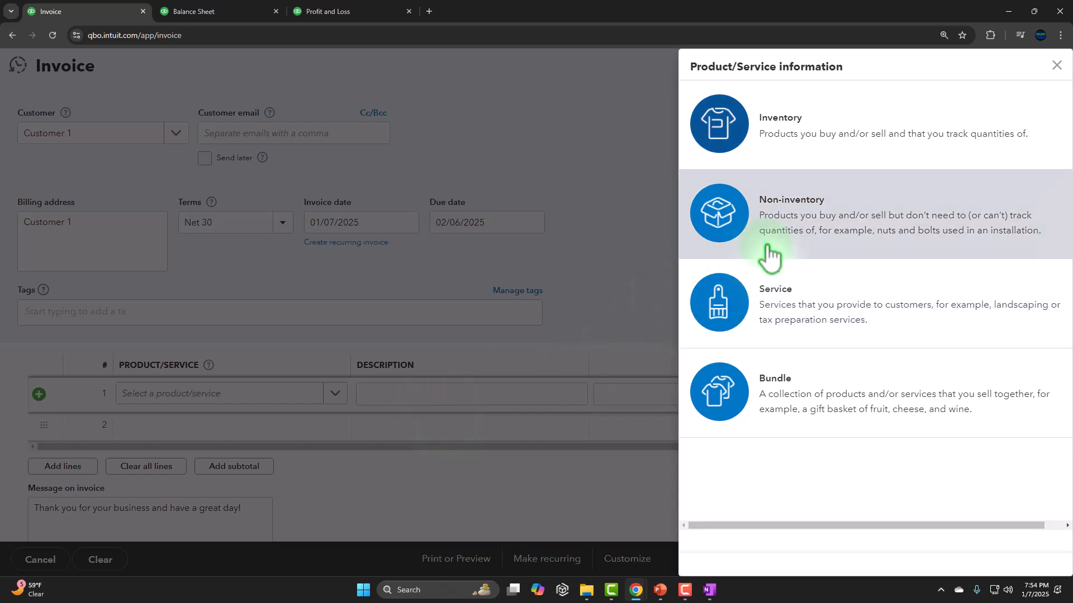
pyautogui.click(781, 304)
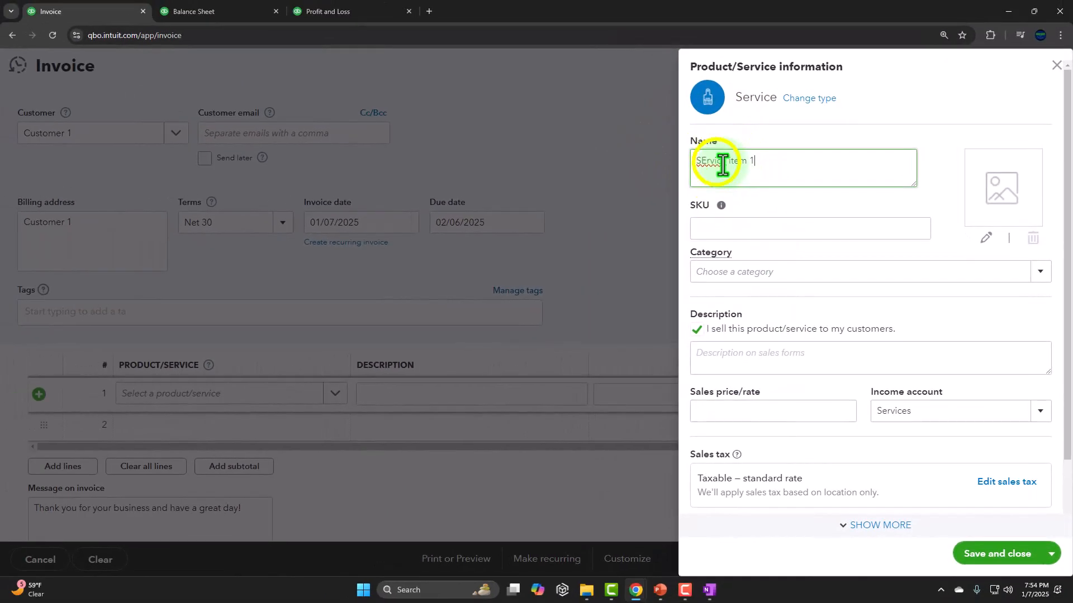
# - Correct the item's name to "Service item 1", reuse it as the sales description, and set the sales price/rate to 100
pyautogui.rightClick(723, 165)
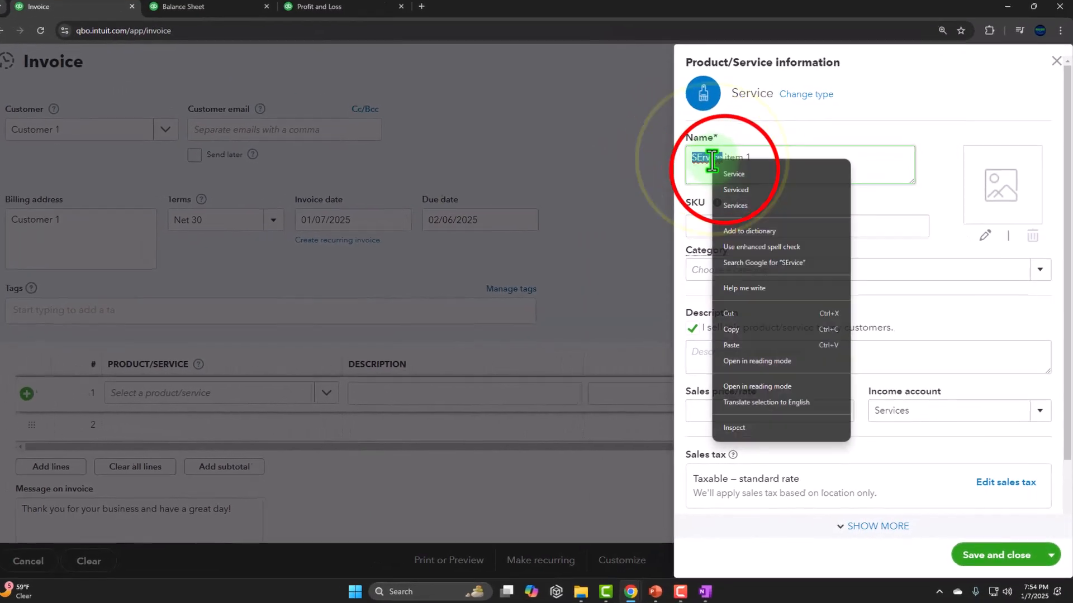
pyautogui.click(729, 172)
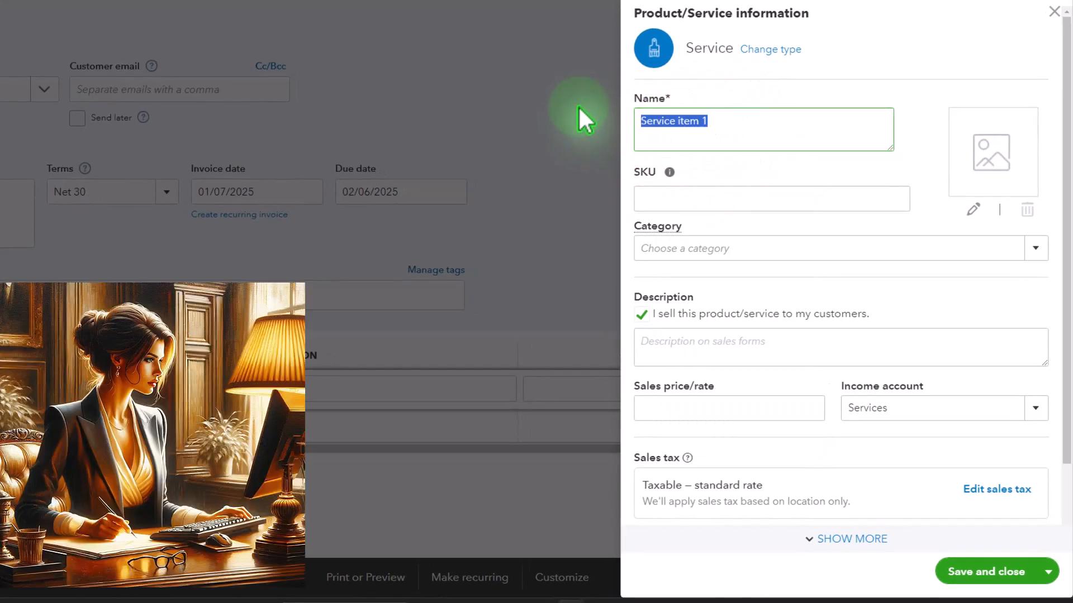
pyautogui.scroll(-2, 808, 319)
pyautogui.write('Service item 1')
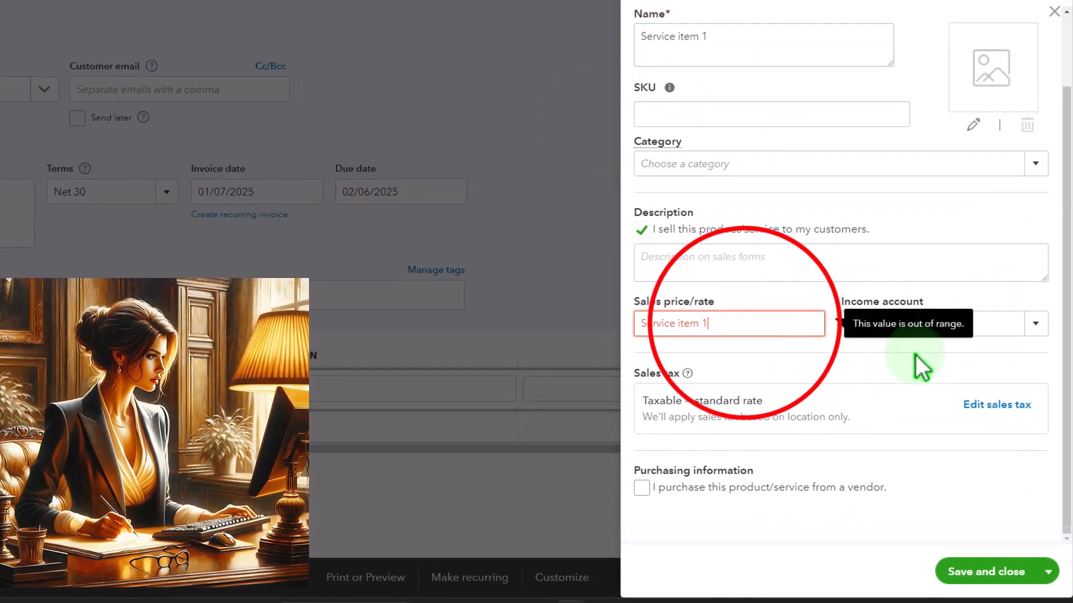
pyautogui.write('100')
pyautogui.click(693, 264)
pyautogui.write('Service item 1')
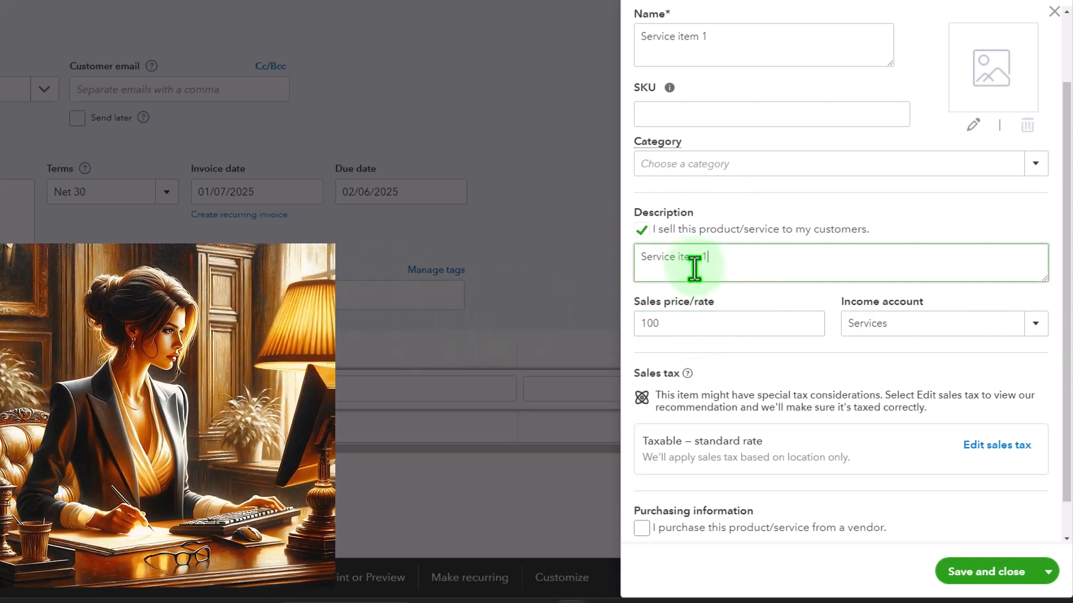
# - Change the service item's sales tax setting to Nontaxable
pyautogui.scroll(-1, 767, 279)
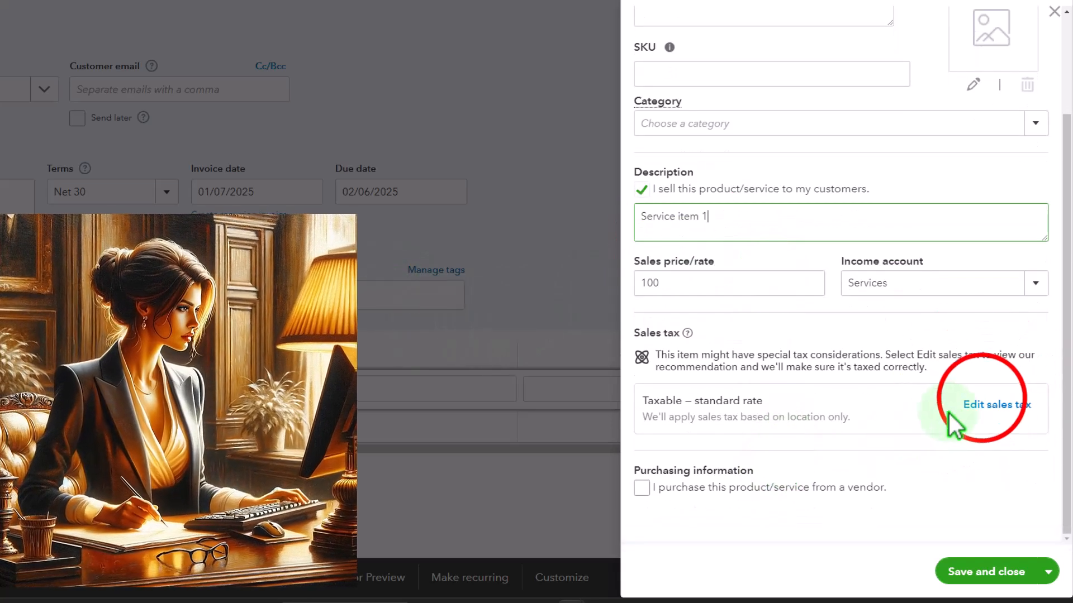
pyautogui.click(983, 402)
pyautogui.scroll(-6, 977, 412)
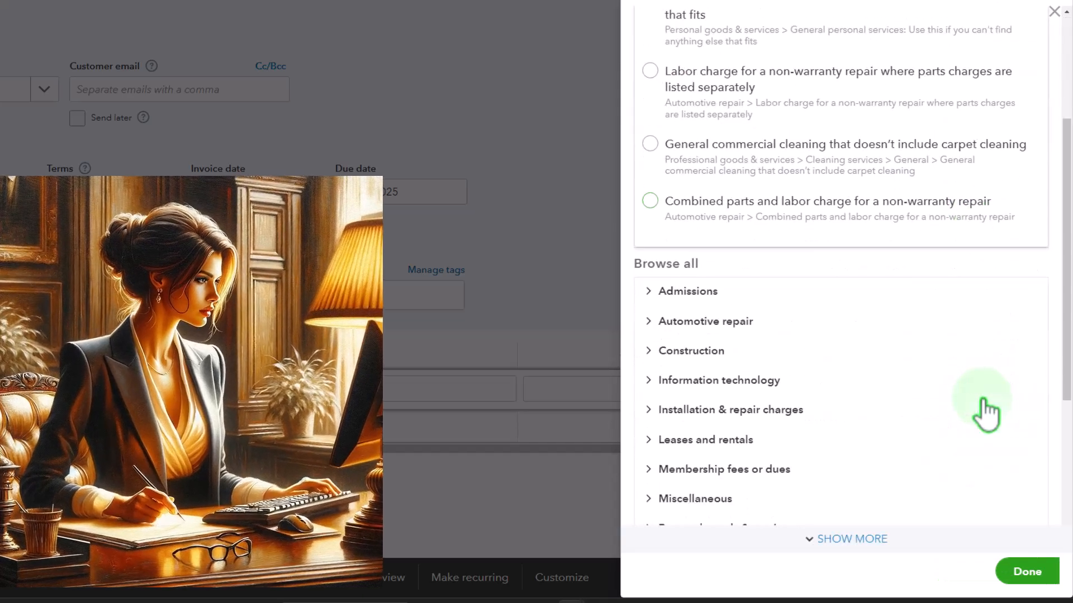
pyautogui.click(664, 436)
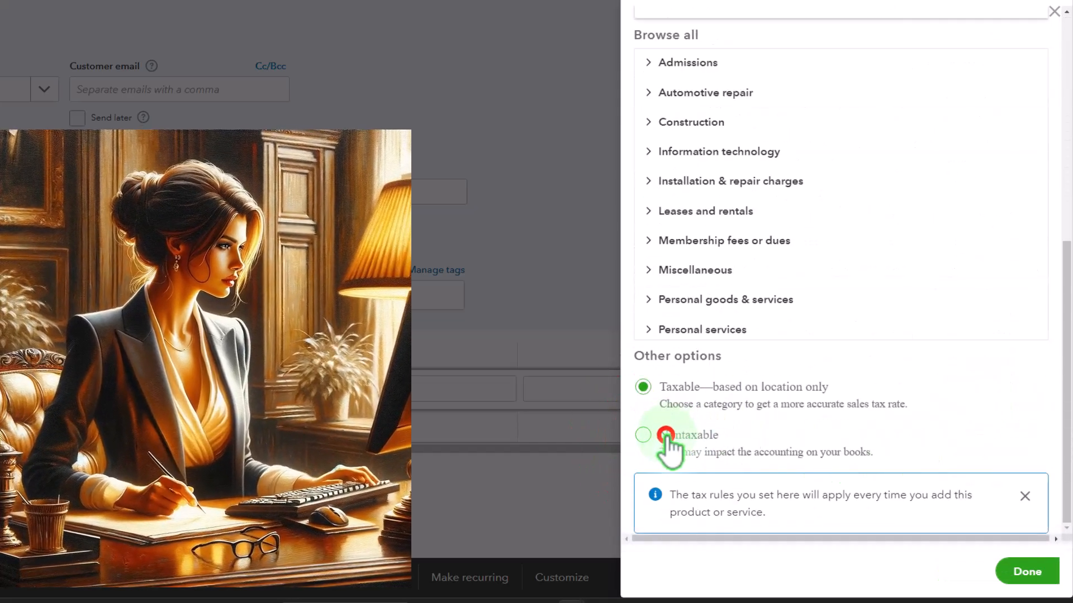
pyautogui.scroll(-3, 796, 340)
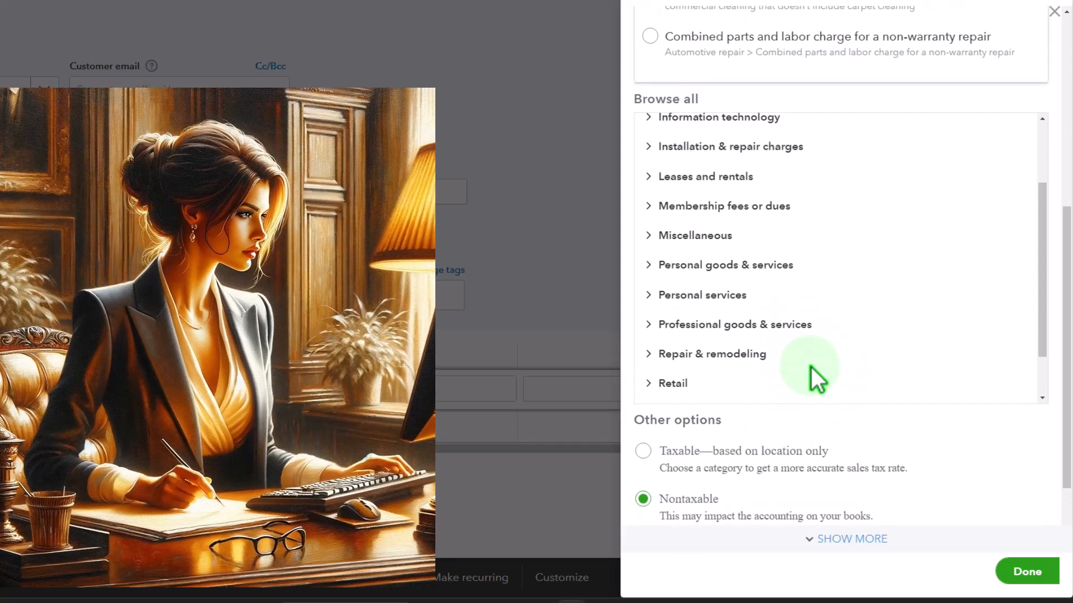
pyautogui.click(1022, 572)
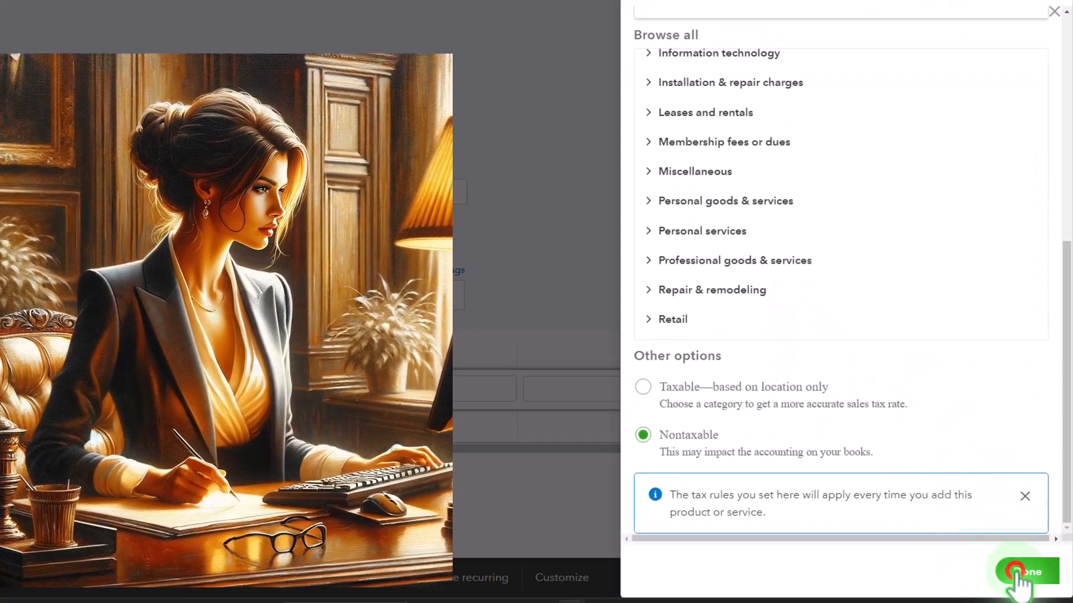
# - Keep Services as the income account, save the service item, and return to the invoice
pyautogui.click(945, 286)
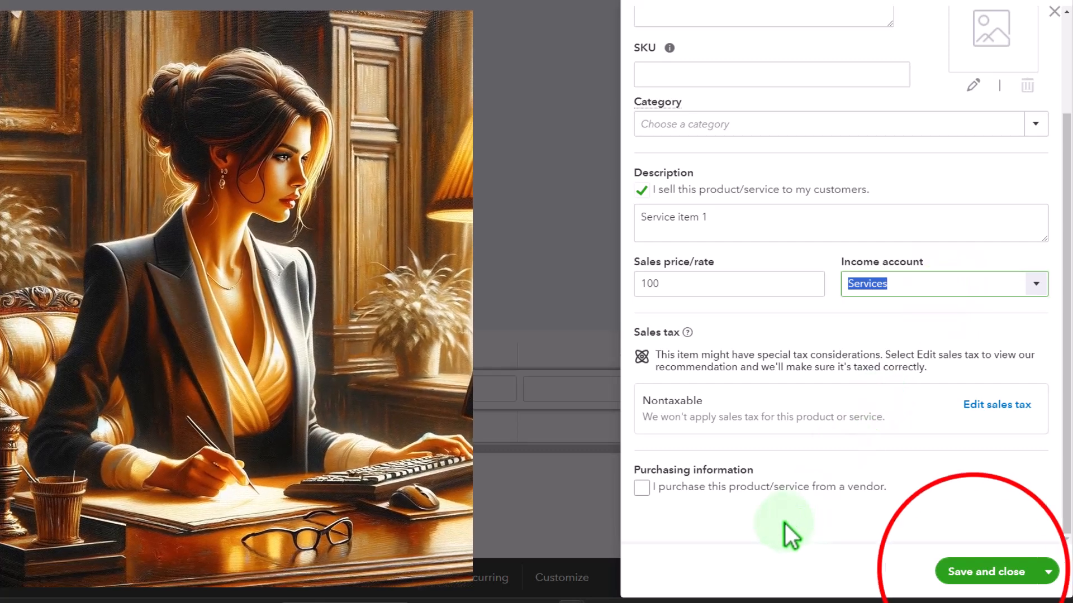
pyautogui.click(955, 567)
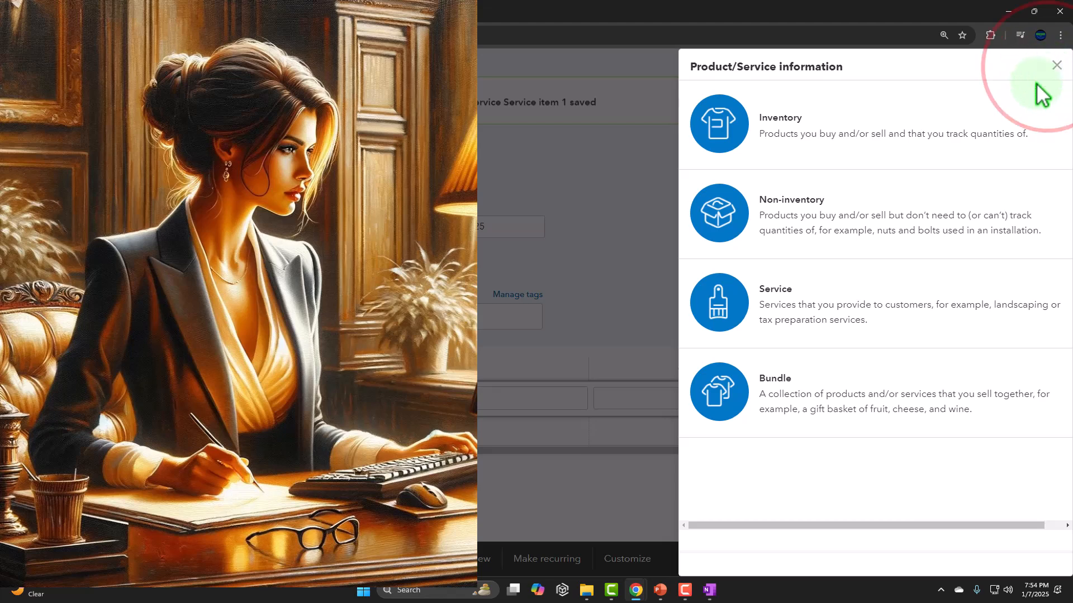
pyautogui.click(1054, 64)
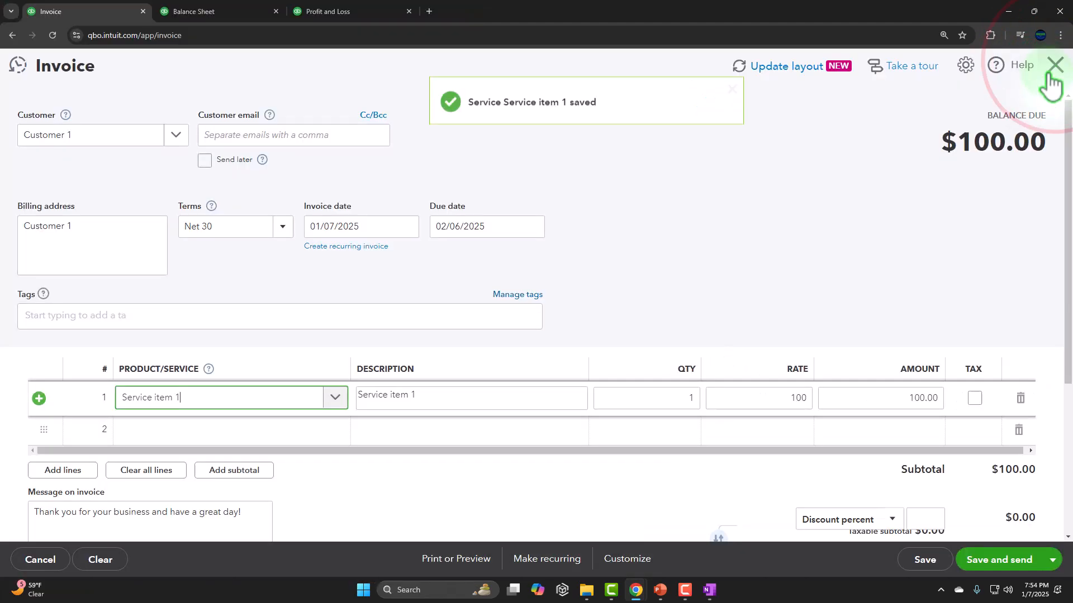
# - Review the invoice line and totals, and try to save and send the invoice
pyautogui.scroll(-4, 769, 400)
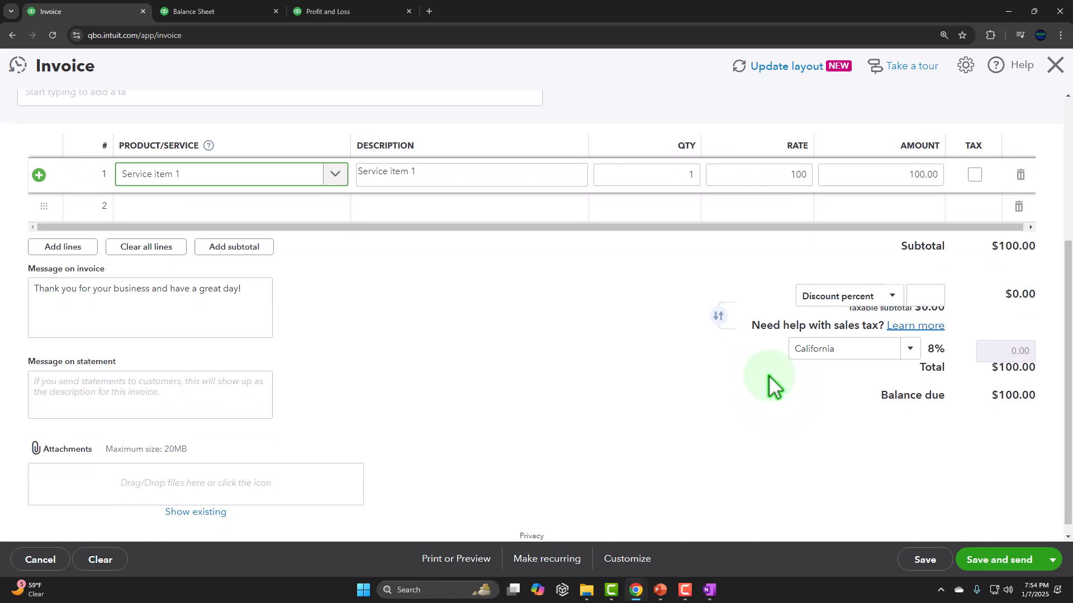
pyautogui.scroll(1, 669, 381)
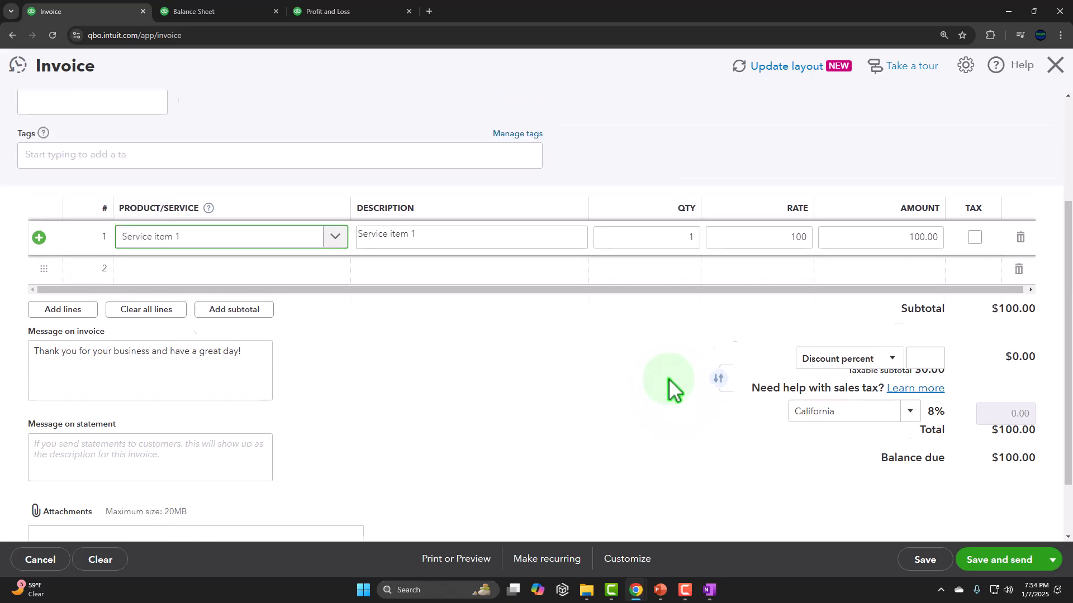
pyautogui.scroll(2, 669, 379)
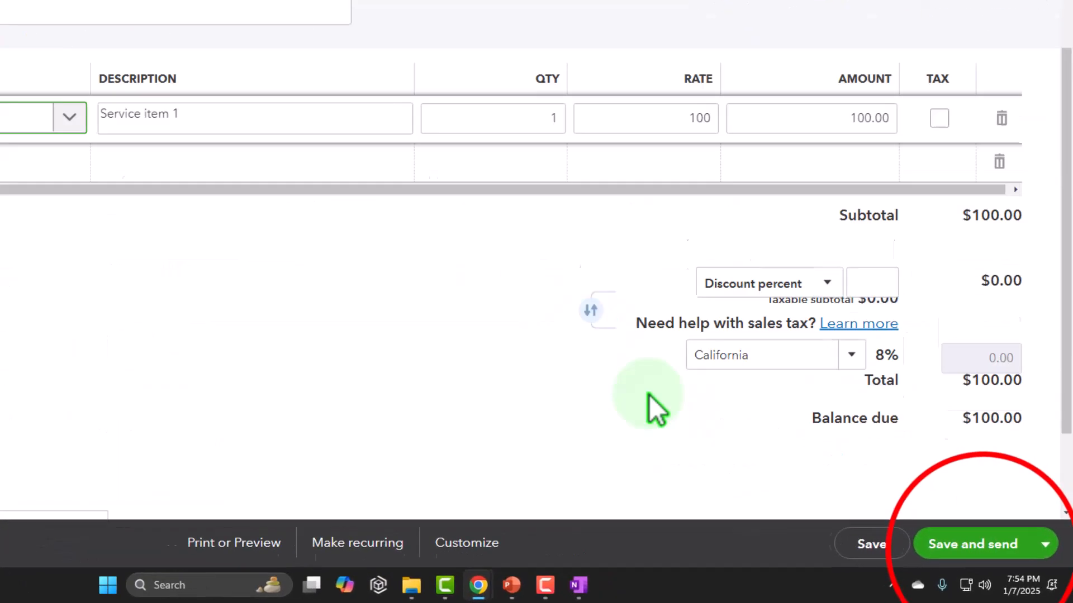
pyautogui.click(998, 546)
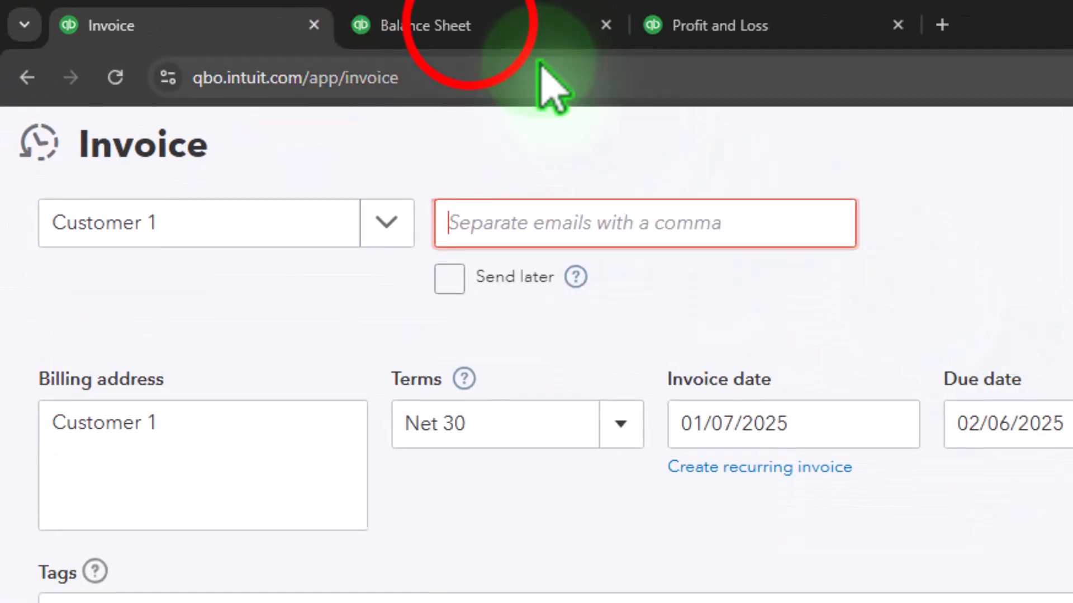
# - Save and close the Customer 1 invoice without sending it
pyautogui.click(453, 25)
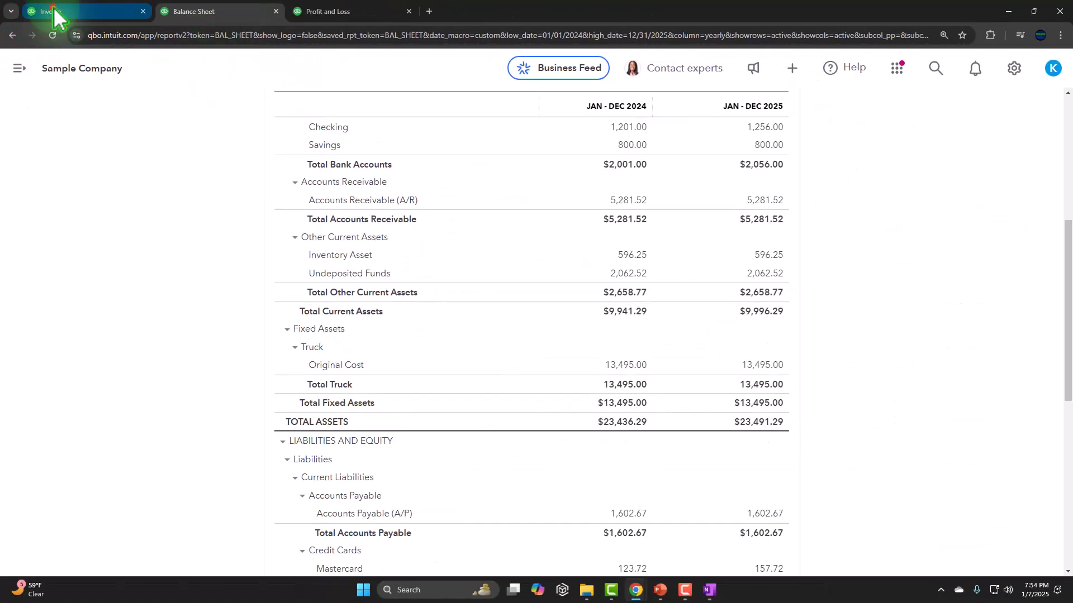
pyautogui.click(56, 13)
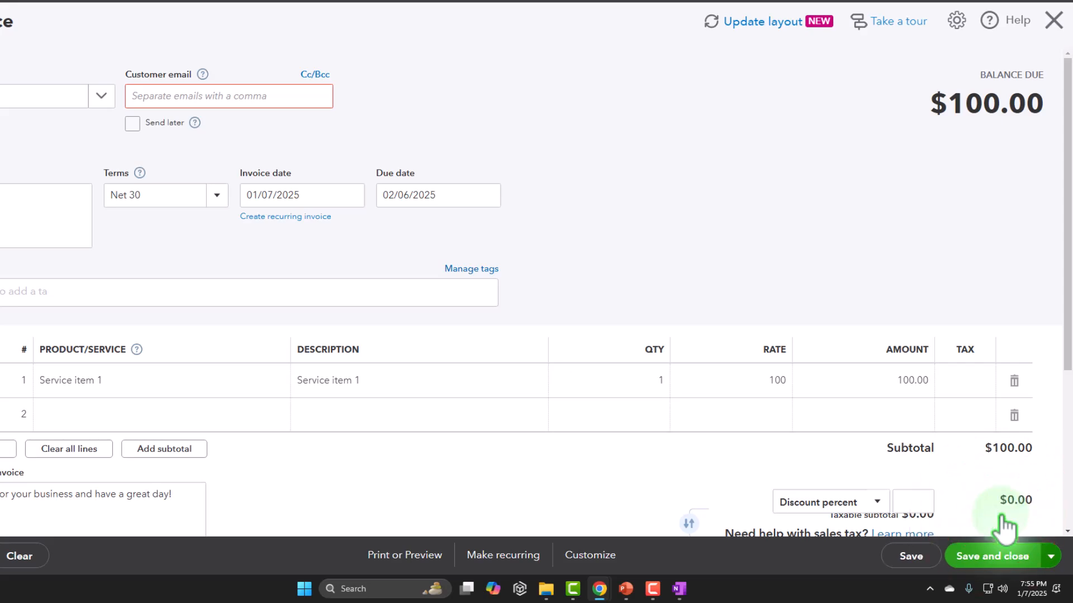
pyautogui.click(1000, 550)
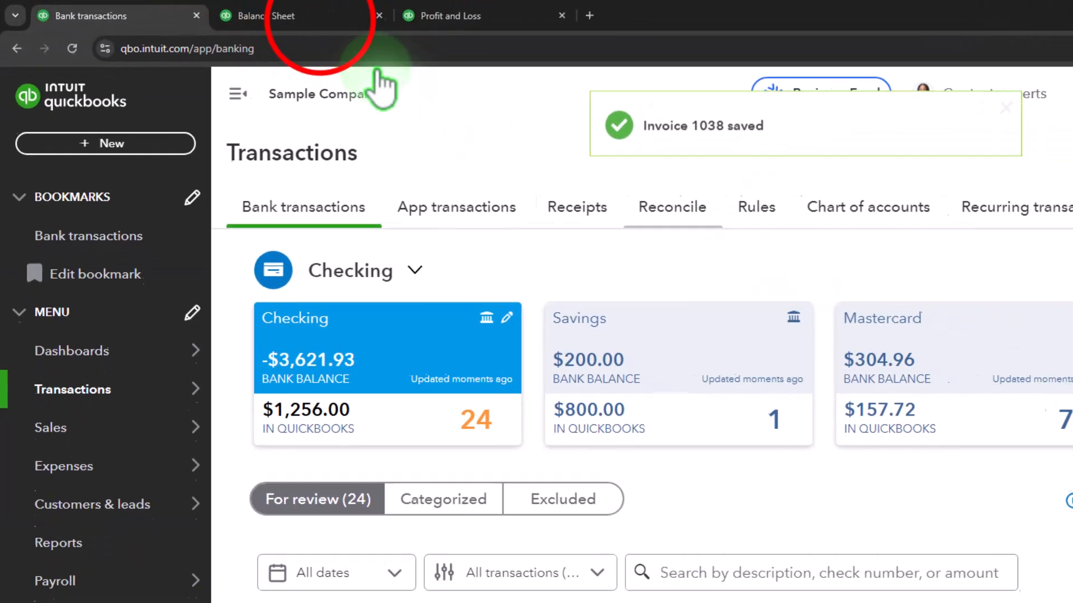
# - Rerun the Balance Sheet report for 01/01/2024 to 12/31/2025 on the accrual basis
pyautogui.click(339, 25)
pyautogui.scroll(6, 408, 187)
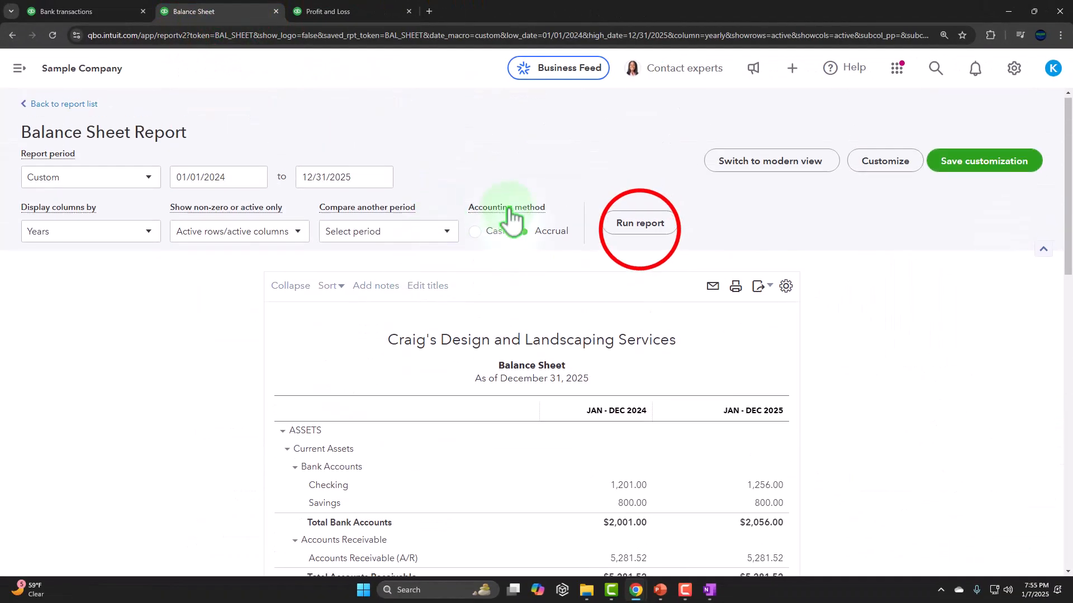
pyautogui.click(638, 226)
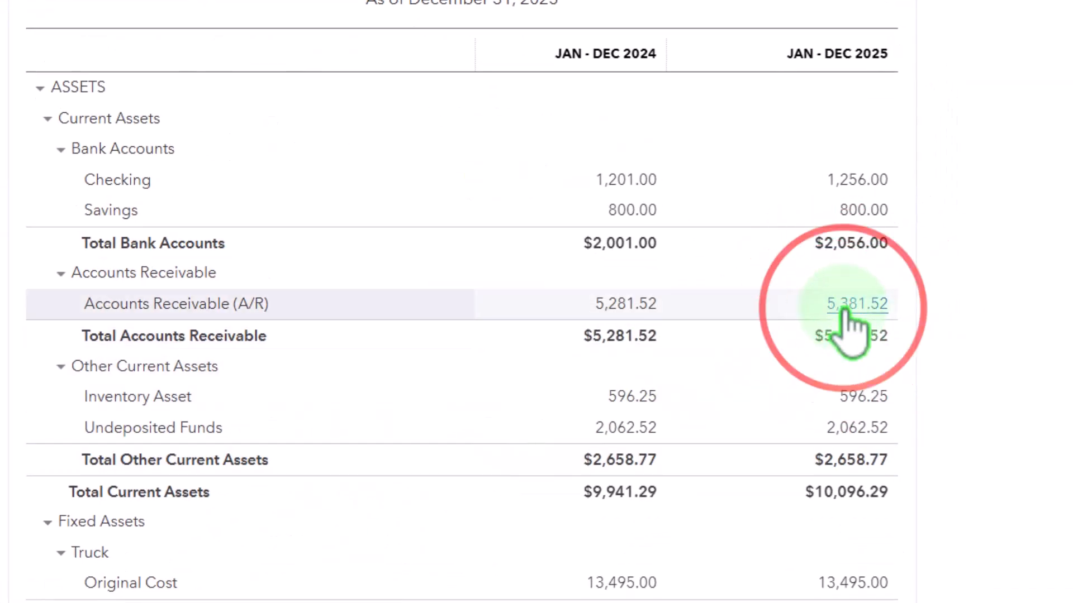
# - Open the transaction detail behind the Jan - Dec 2025 Accounts Receivable (A/R) amount on the balance sheet
pyautogui.click(847, 307)
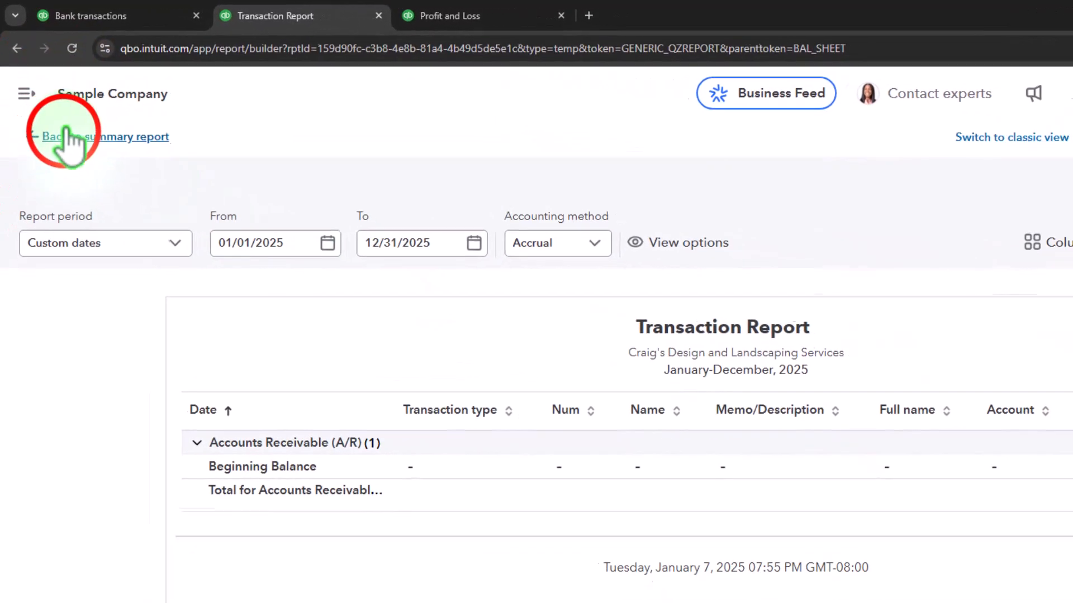
pyautogui.click(65, 135)
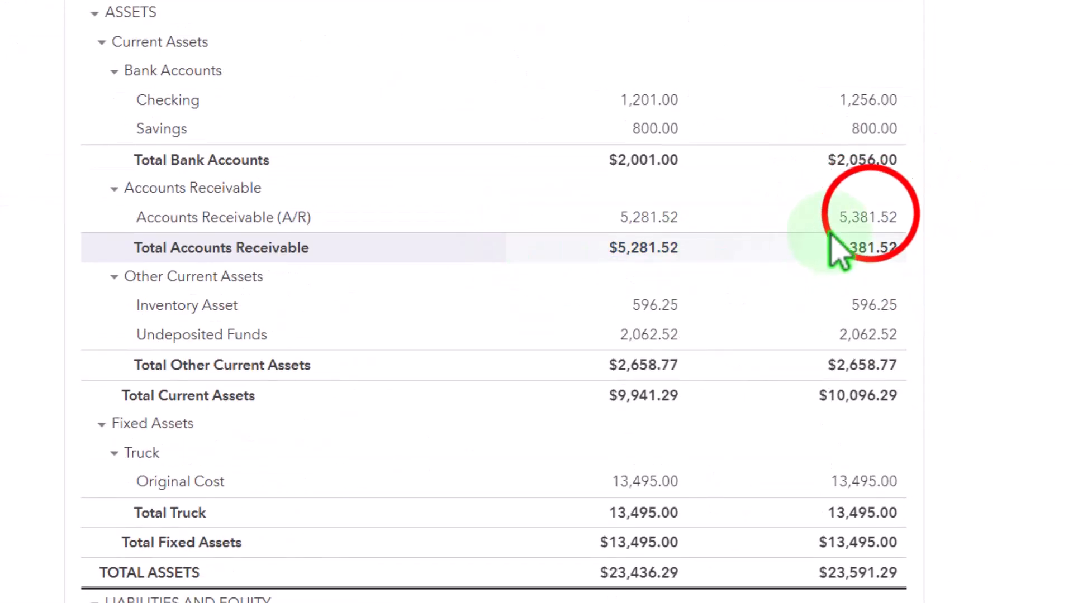
pyautogui.click(868, 361)
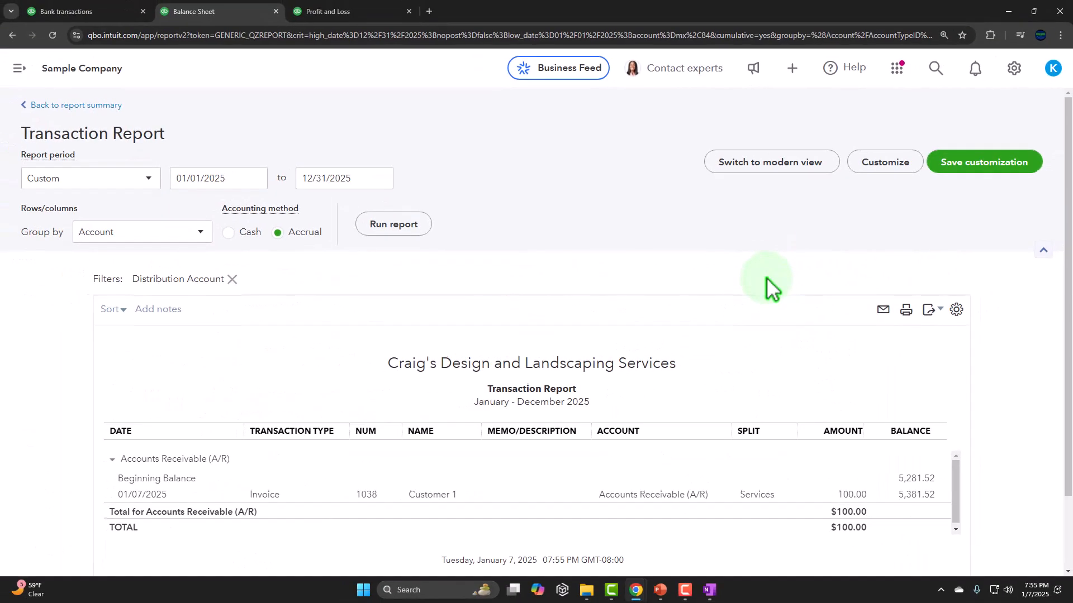
# - Examine the Accounts Receivable (A/R) transaction detail for 2025 and return to the Balance Sheet summary
pyautogui.scroll(-2, 810, 346)
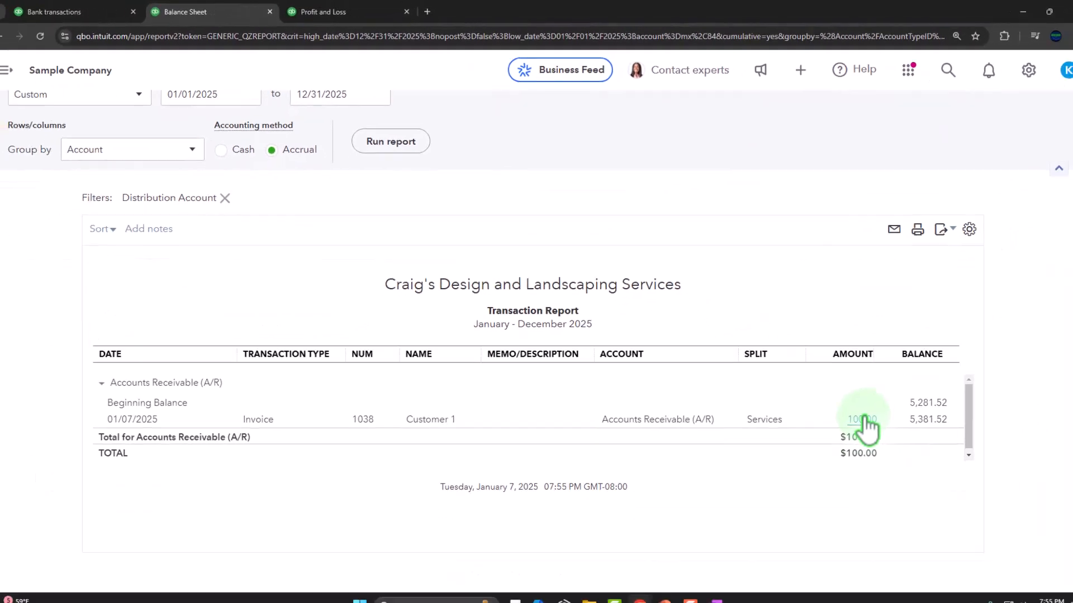
pyautogui.scroll(3, 868, 426)
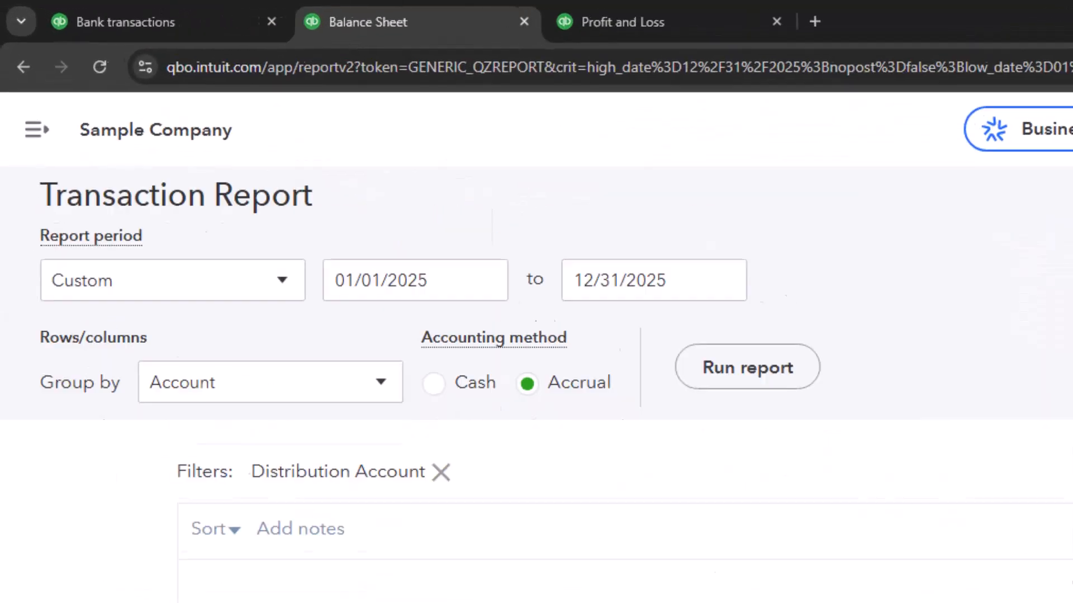
pyautogui.click(67, 106)
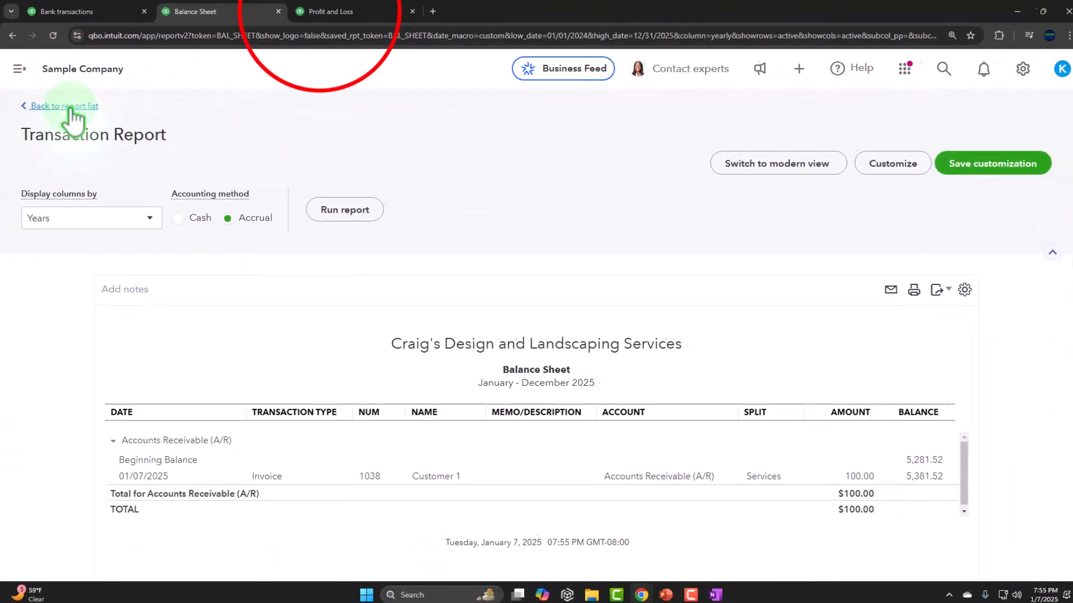
# - Rerun the Profit and Loss report for 01/01/2024 to 12/31/2025 on the accrual basis and examine its income accounts
pyautogui.click(358, 11)
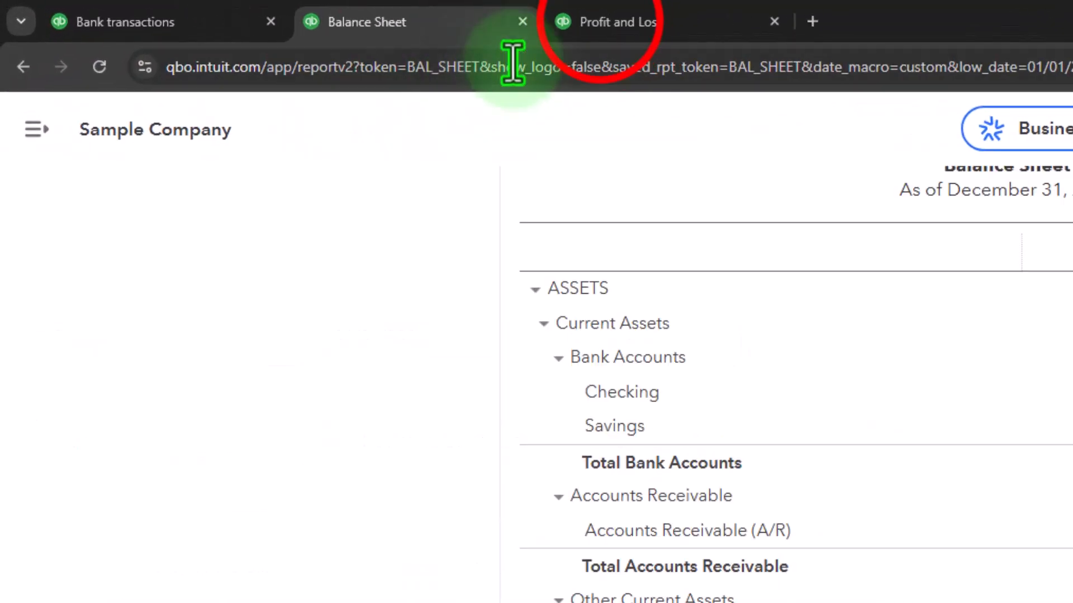
pyautogui.scroll(5, 674, 224)
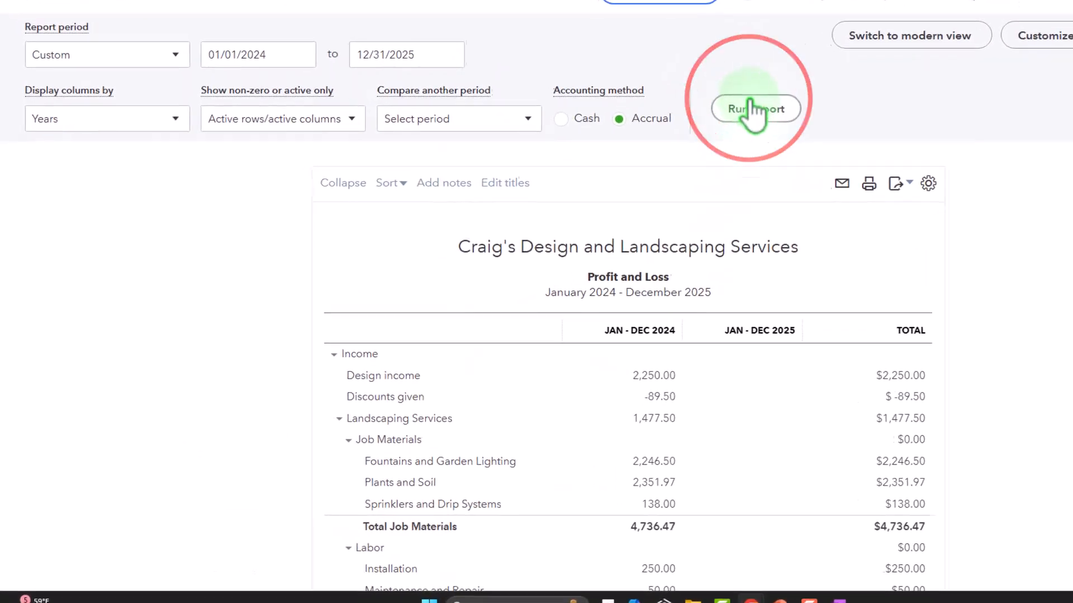
pyautogui.scroll(-5, 773, 271)
pyautogui.scroll(-2, 773, 274)
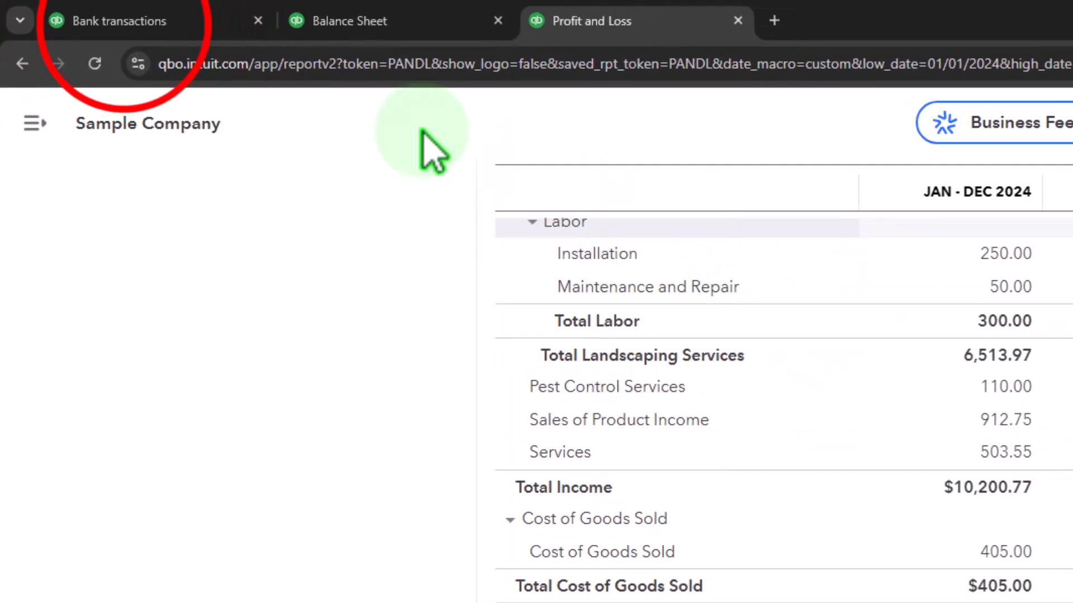
# - Expand the $200.00 A Rental deposit dated 01/07/2025 in the Checking bank transactions to view its categorize and match options
pyautogui.click(124, 25)
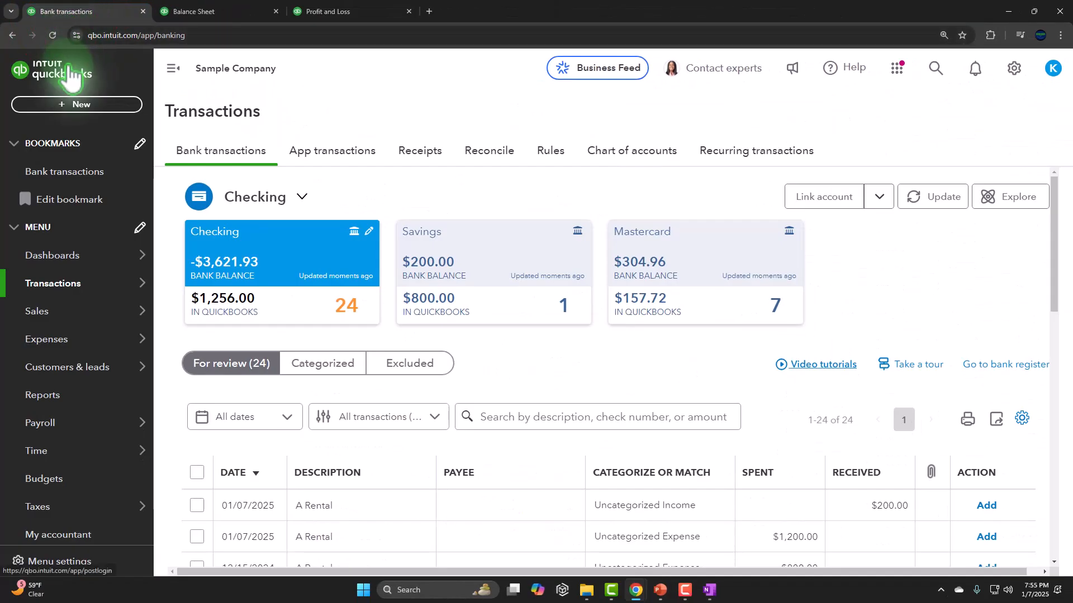
pyautogui.click(56, 285)
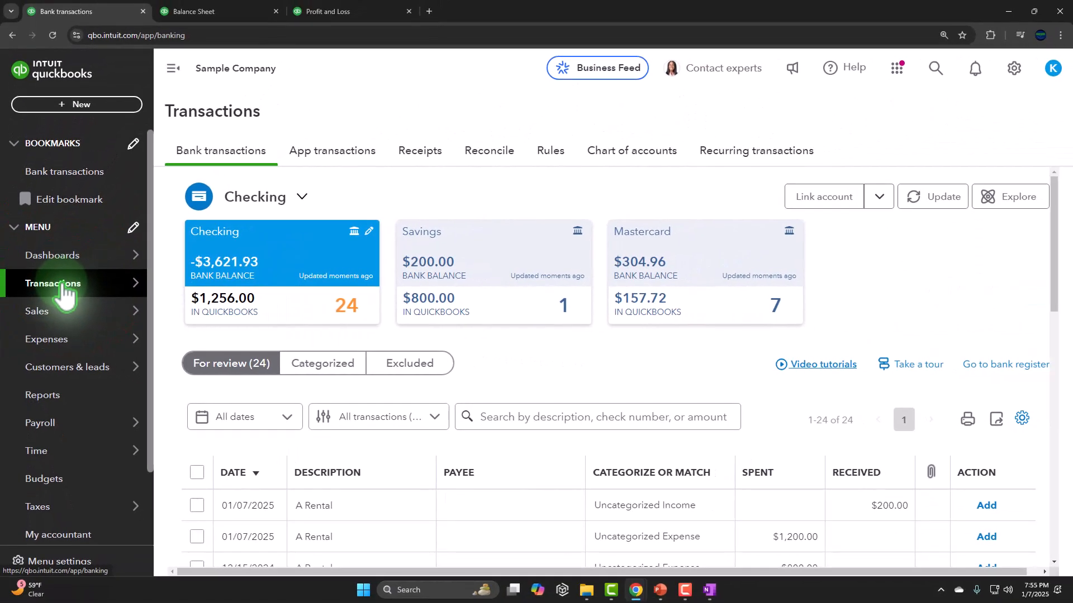
pyautogui.scroll(-3, 414, 363)
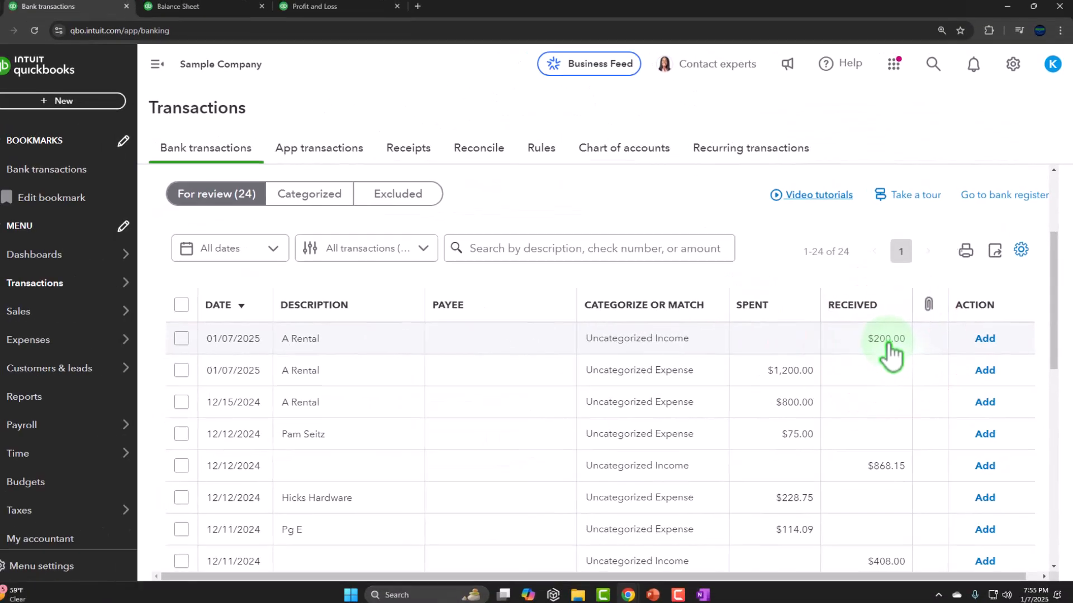
pyautogui.click(800, 364)
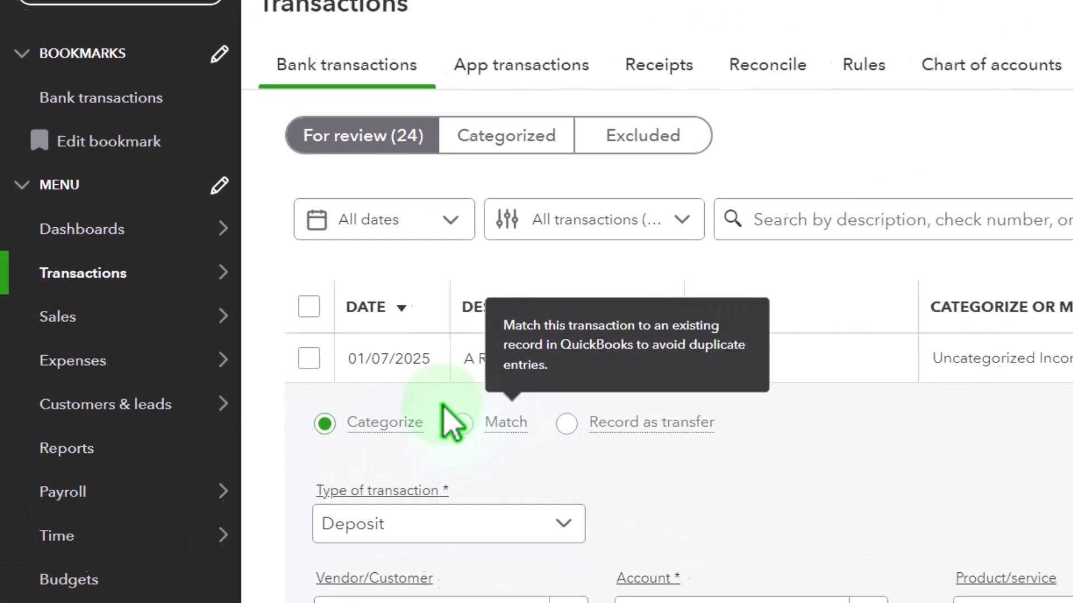
# - Open the list of sales invoices and collapse the navigation menu
pyautogui.click(72, 322)
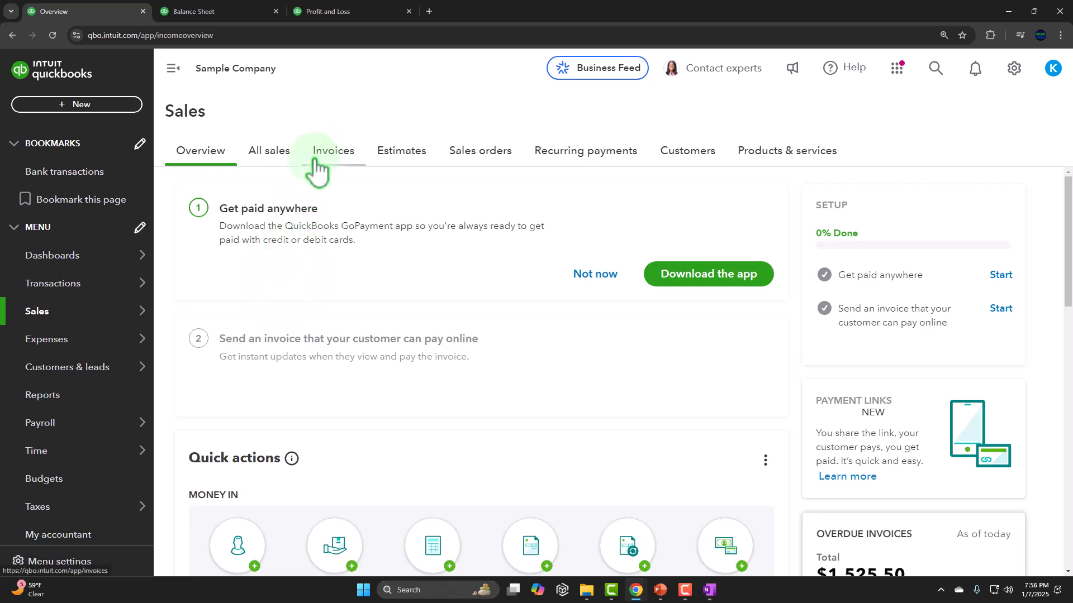
pyautogui.click(289, 155)
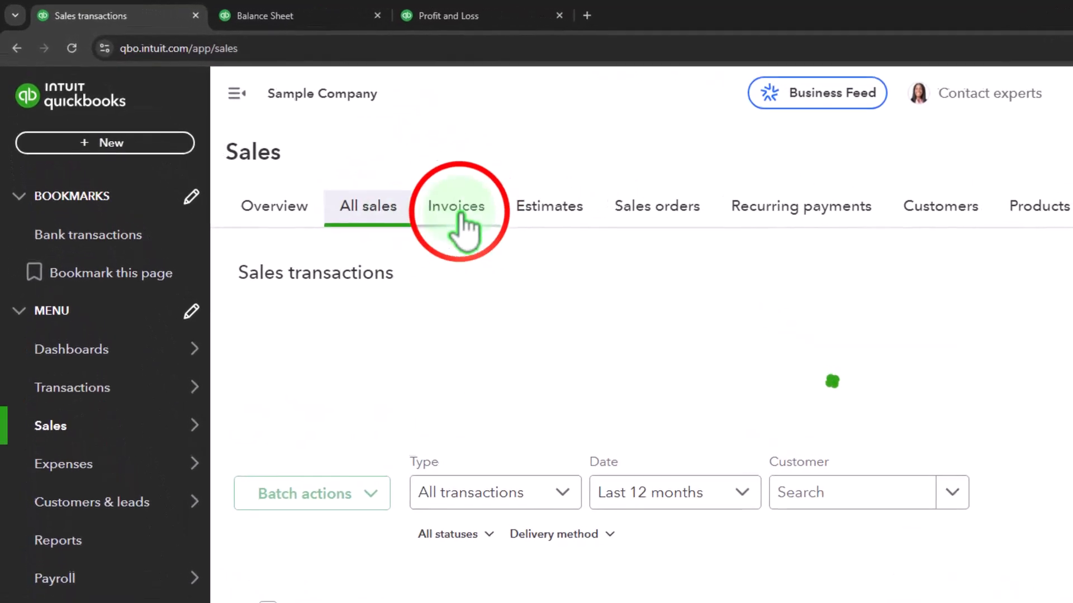
pyautogui.click(455, 215)
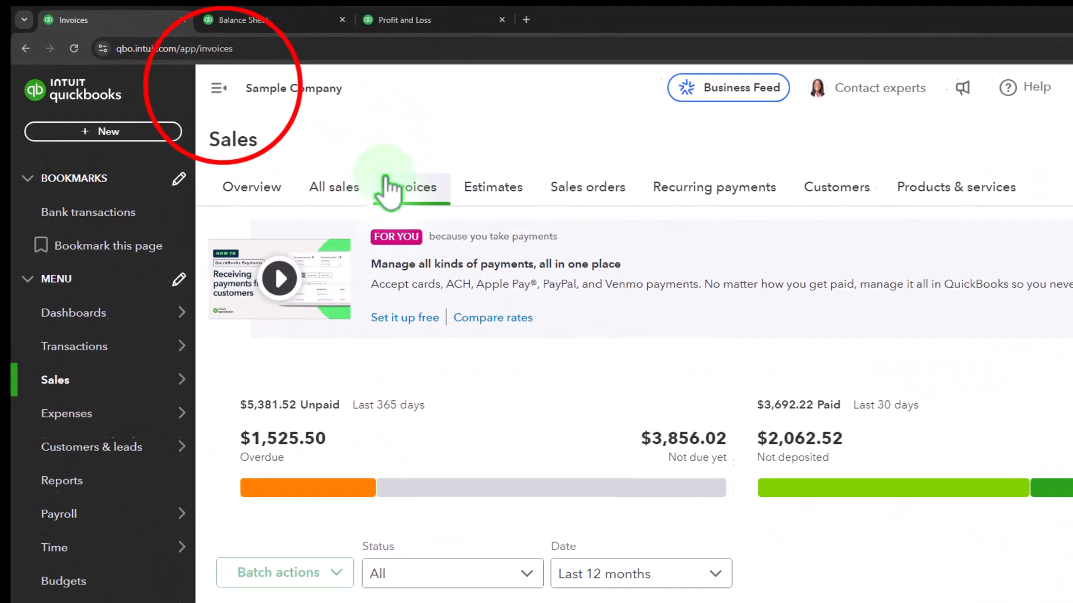
pyautogui.click(218, 86)
# - Filter the invoices by Not due status and start receiving payment for the $100.00 Customer 1 invoice
pyautogui.scroll(-3, 494, 390)
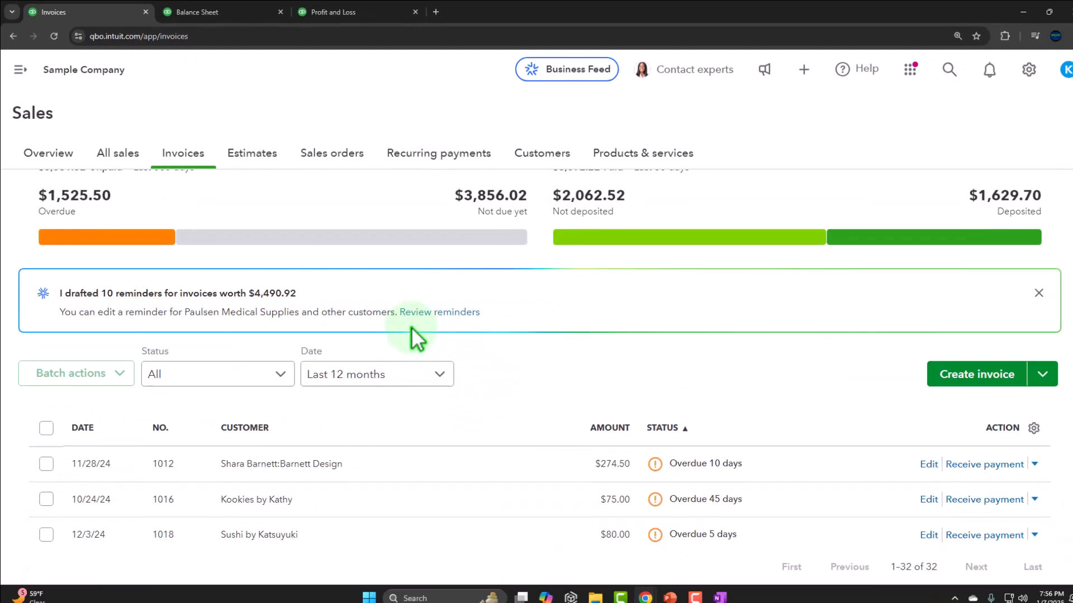
pyautogui.scroll(-2, 411, 327)
pyautogui.scroll(3, 411, 326)
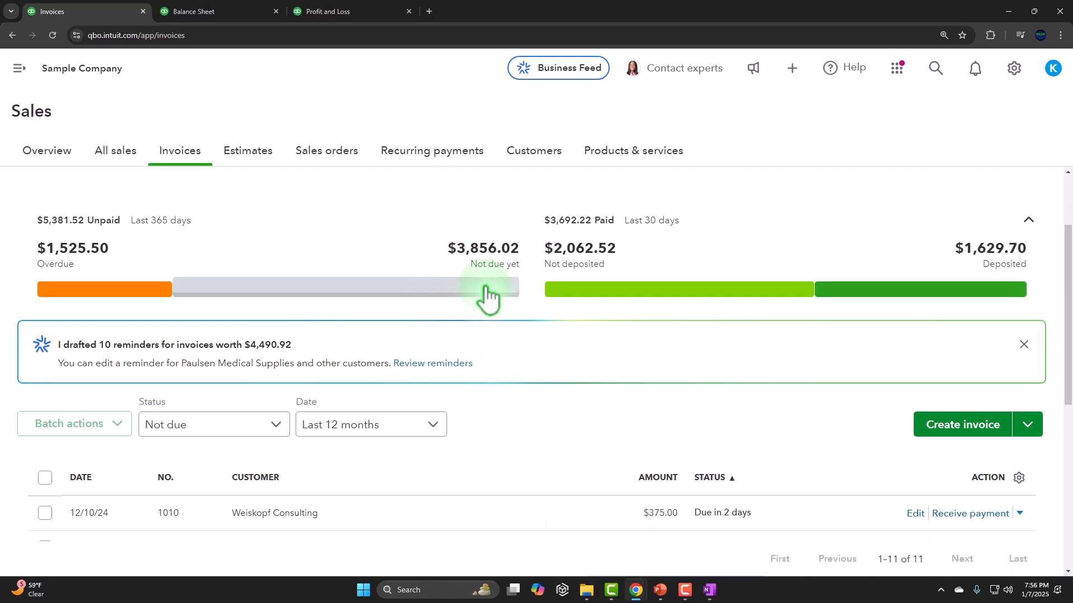
pyautogui.scroll(-8, 486, 299)
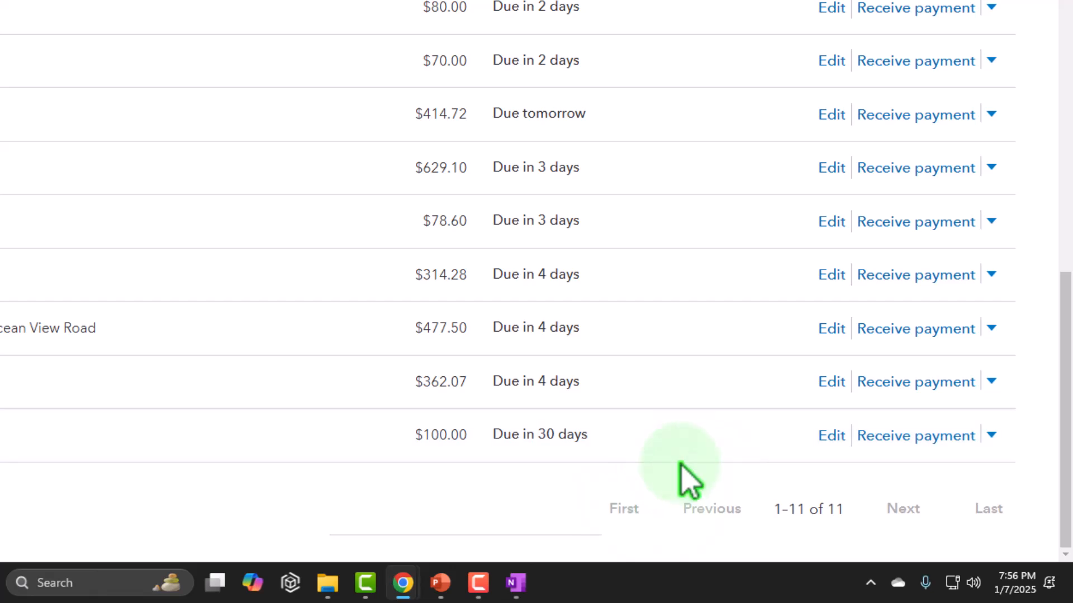
pyautogui.click(888, 438)
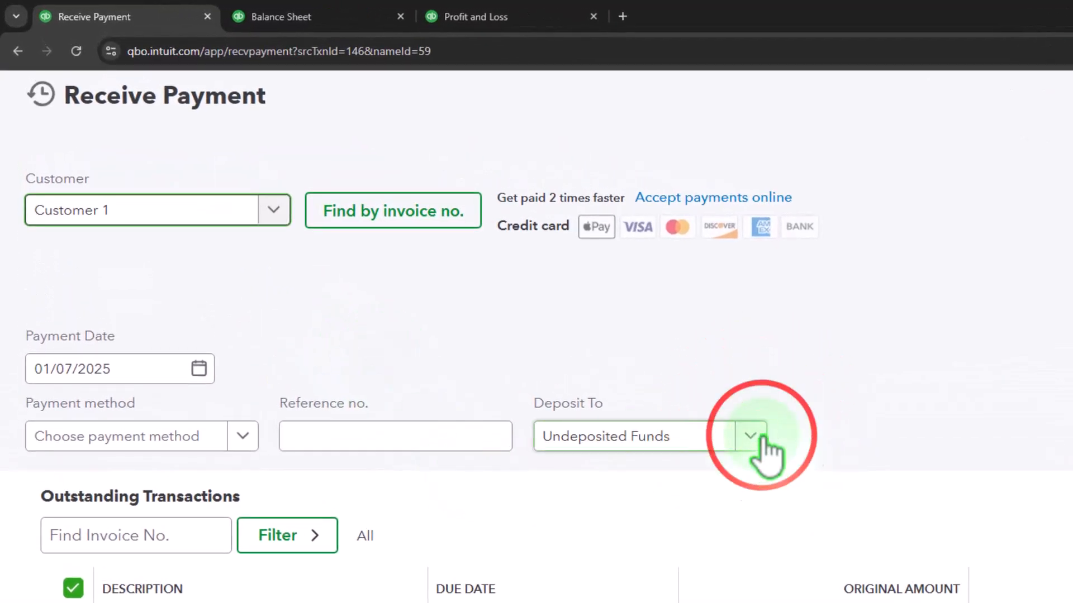
# - Set the $100.00 payment to deposit to Checking, and save and close it
pyautogui.click(763, 442)
pyautogui.click(699, 513)
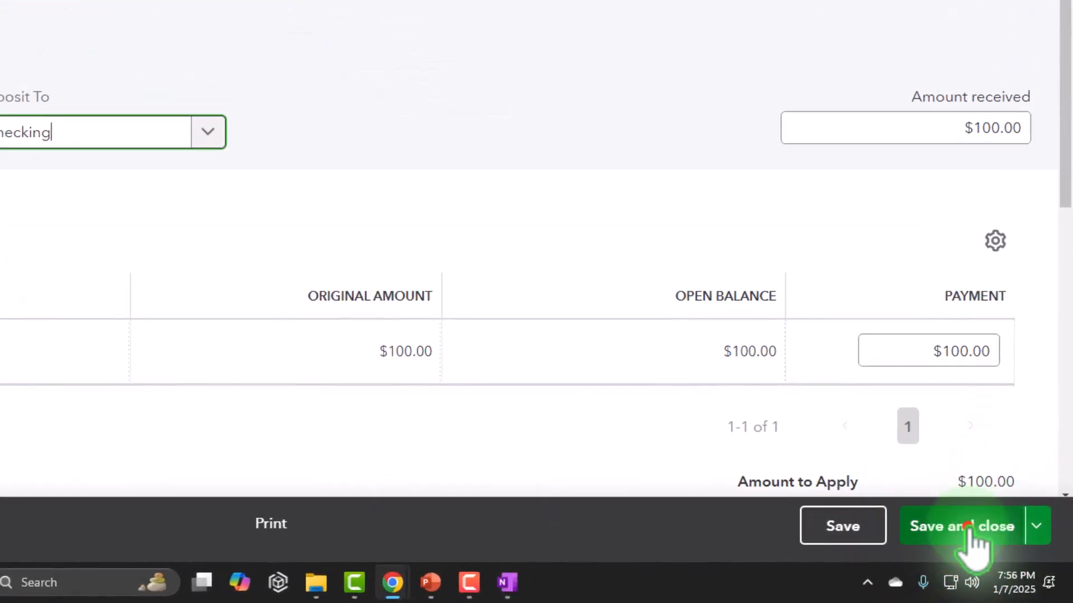
pyautogui.click(967, 528)
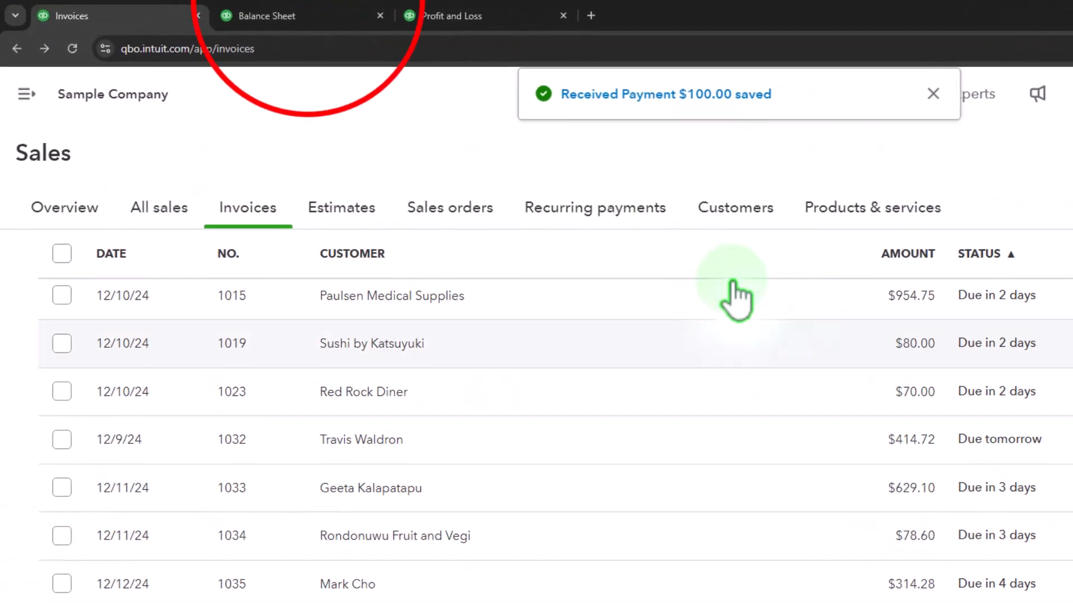
# - Rerun the Balance Sheet report for 01/01/2024 to 12/31/2025
pyautogui.click(313, 16)
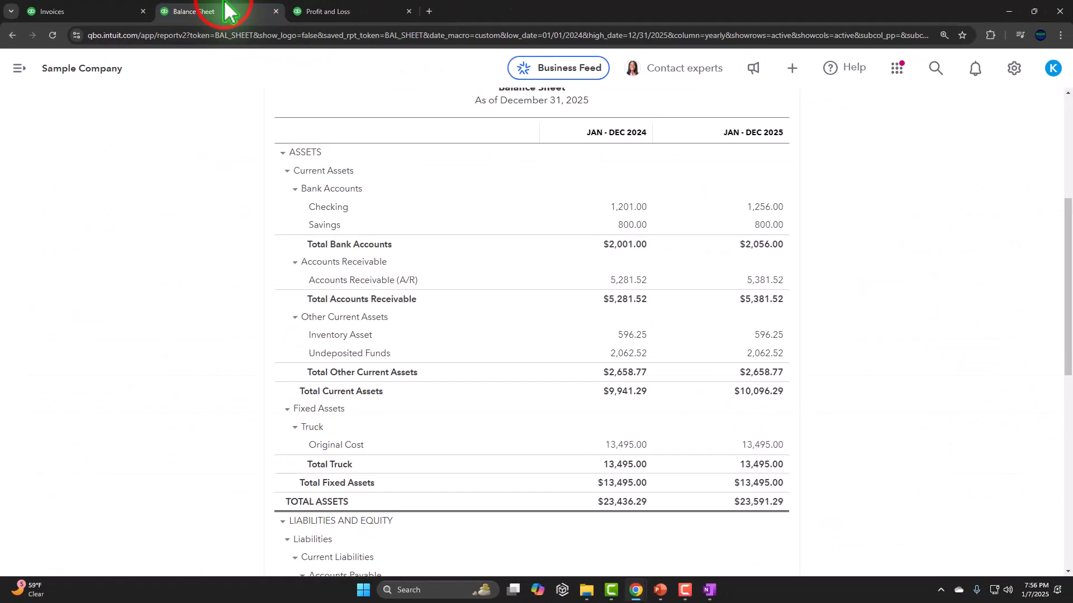
pyautogui.scroll(5, 614, 274)
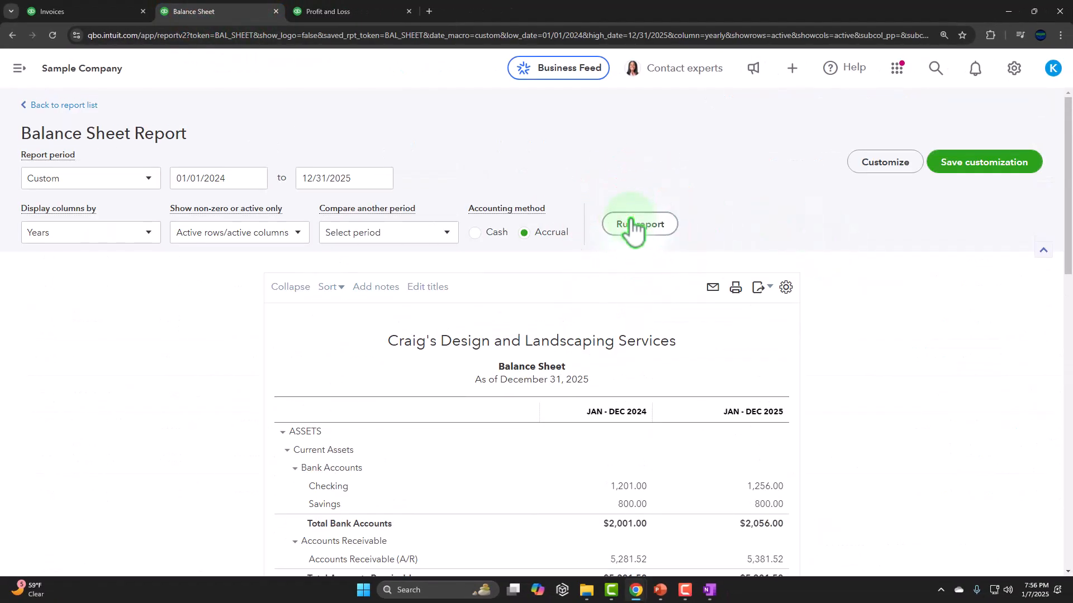
pyautogui.click(633, 224)
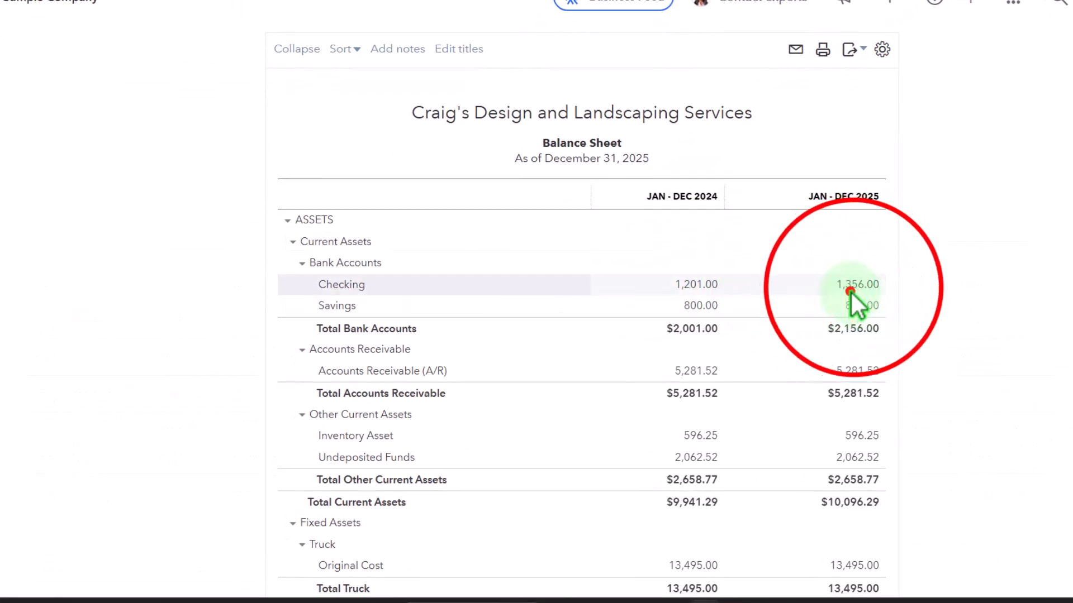
# - Examine the transactions behind the Jan - Dec 2025 Checking amount on the balance sheet, and return to the report summary
pyautogui.click(852, 286)
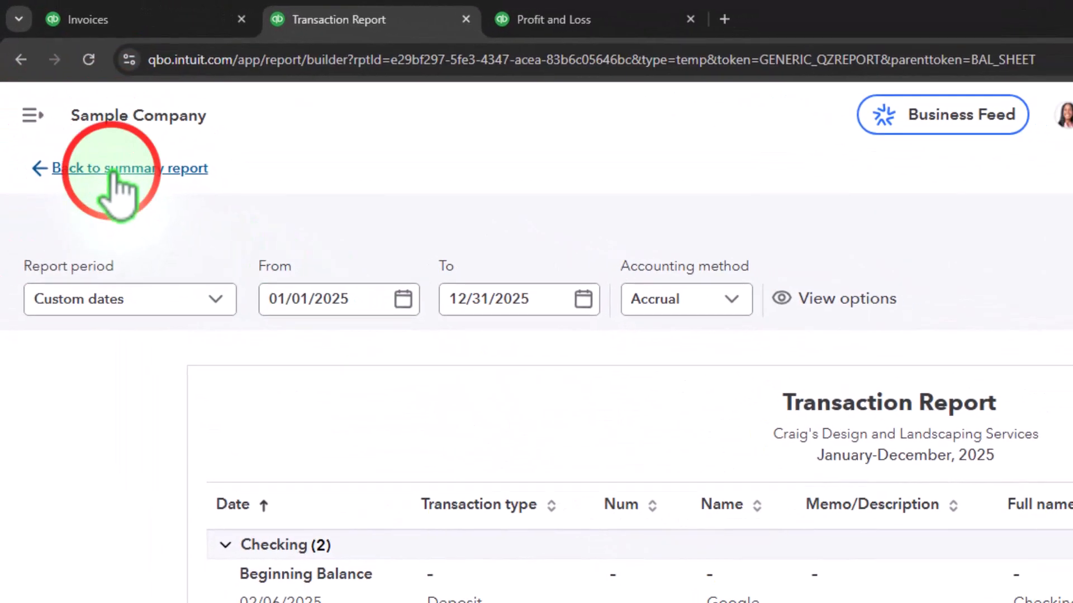
pyautogui.click(111, 170)
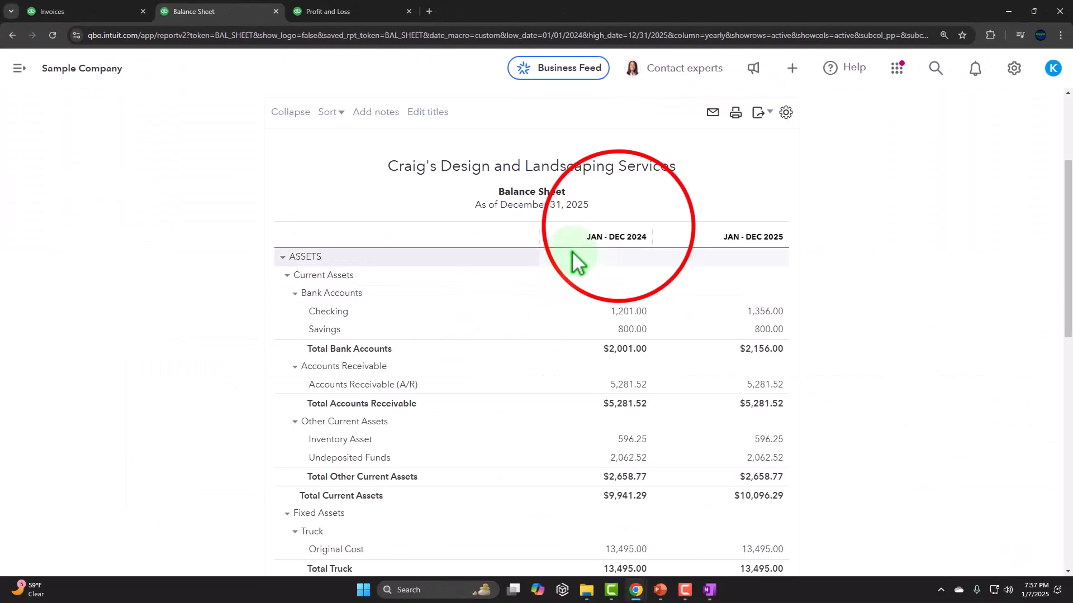
pyautogui.scroll(3, 572, 250)
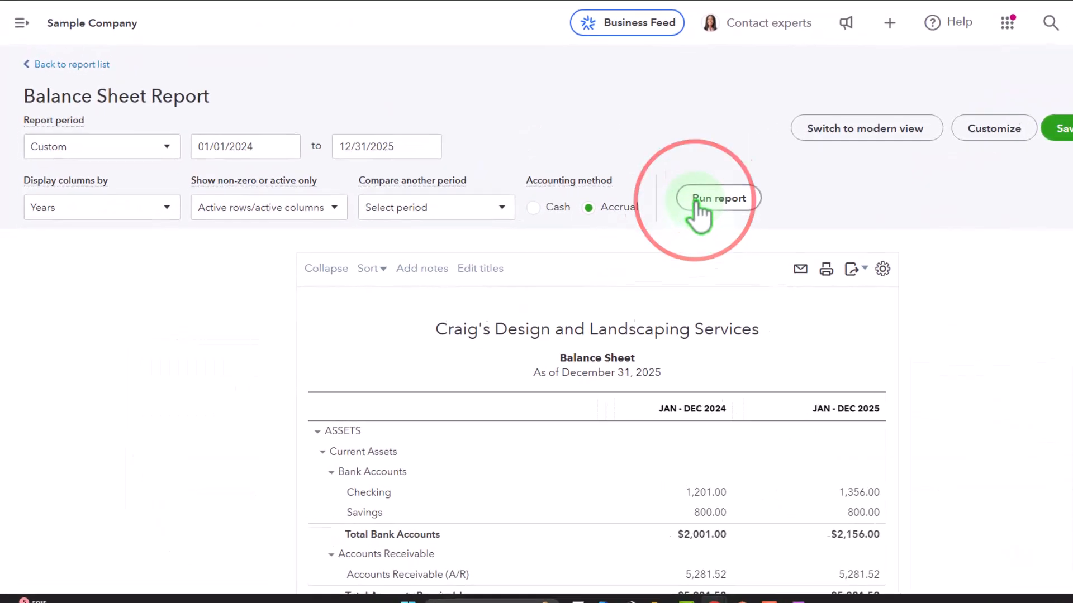
pyautogui.click(954, 499)
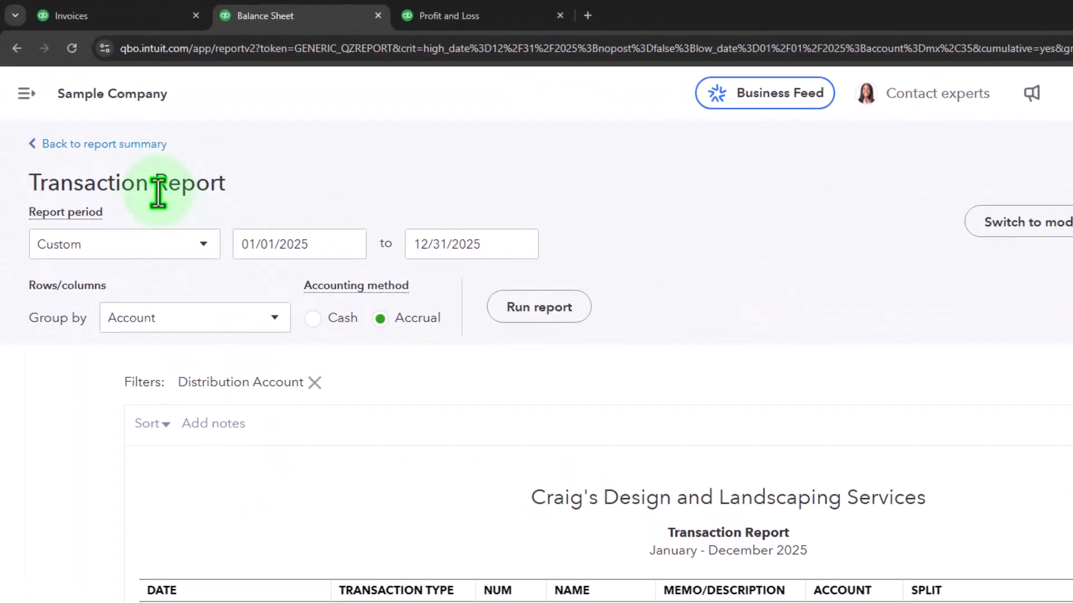
pyautogui.click(151, 146)
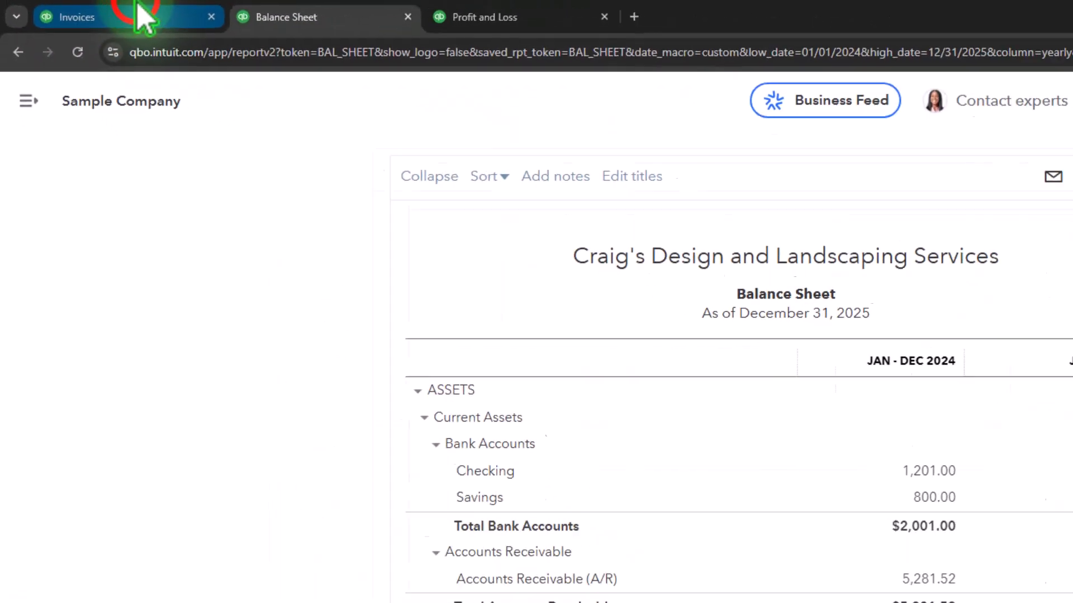
# - Return to the Invoices page and create a new invoice
pyautogui.click(149, 17)
pyautogui.click(30, 105)
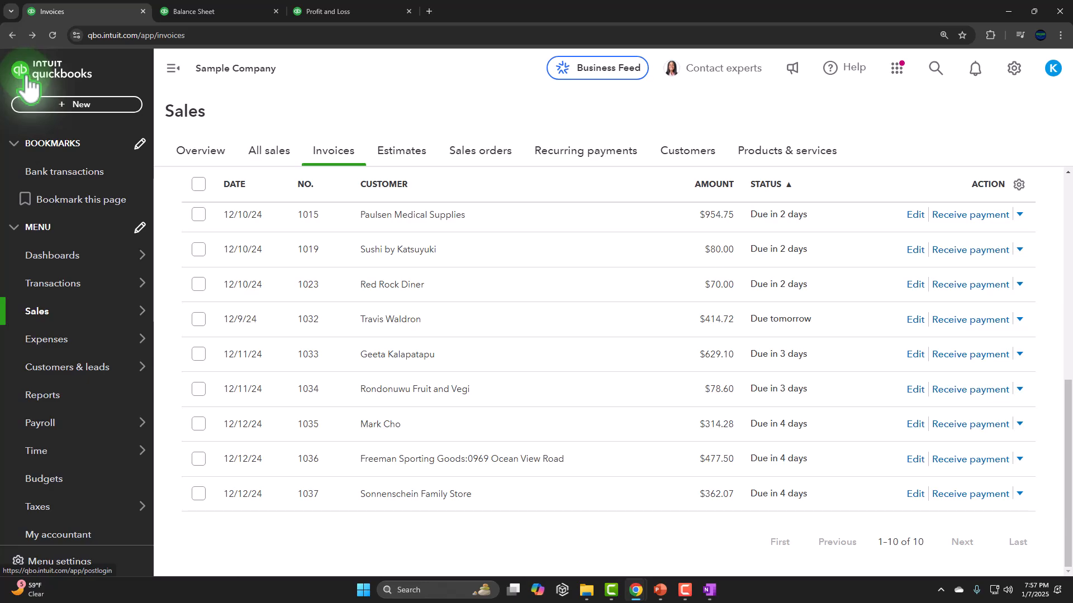
pyautogui.click(46, 105)
pyautogui.click(66, 147)
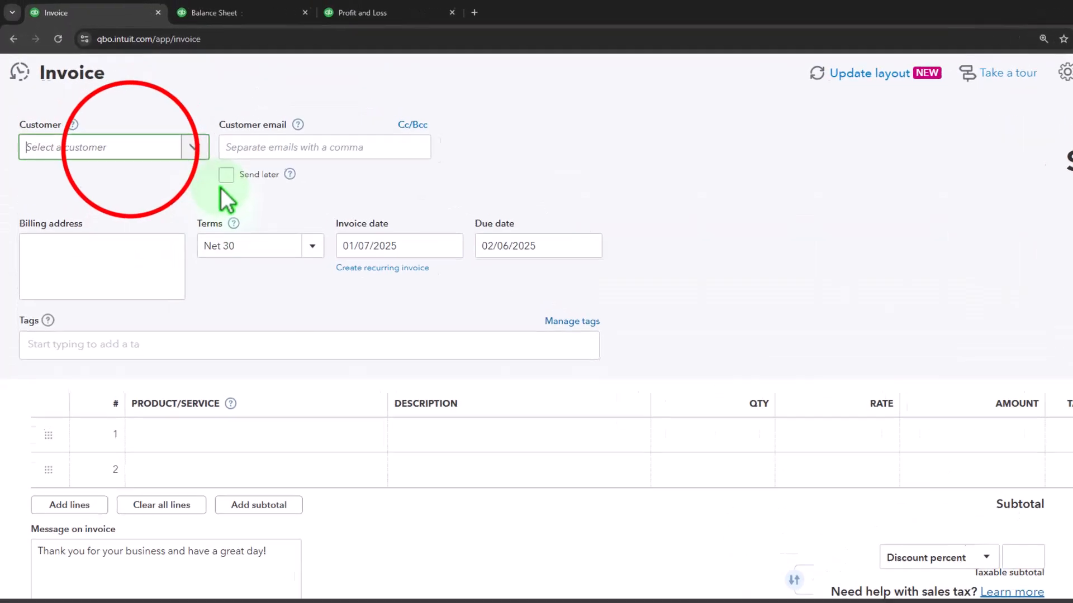
# - Add Customer 2 as the new invoice's customer and set the invoice date to 01/08/2025
pyautogui.click(130, 146)
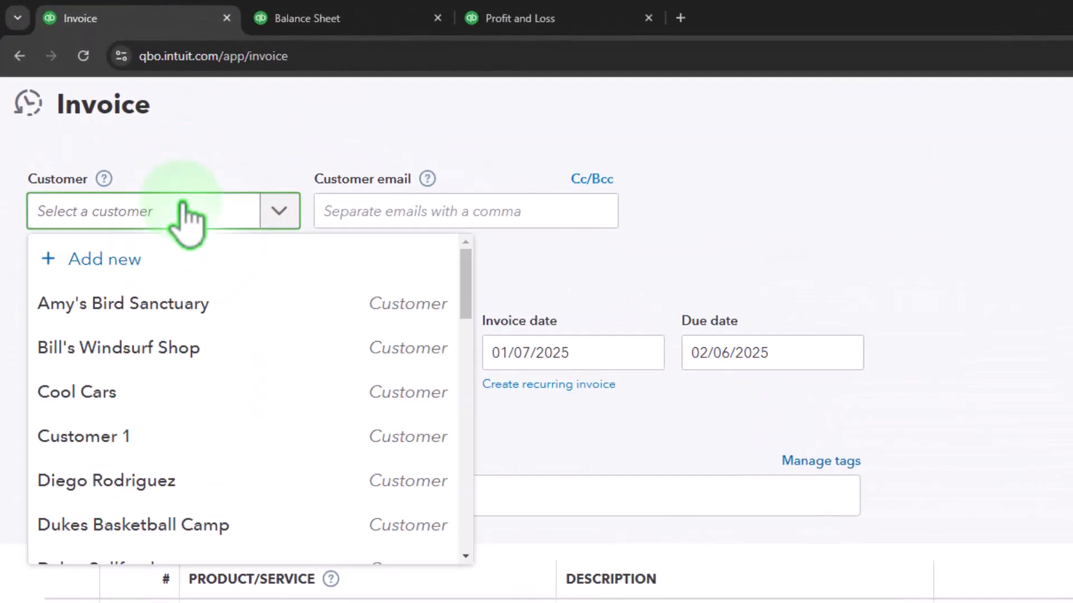
pyautogui.write('Customer 2')
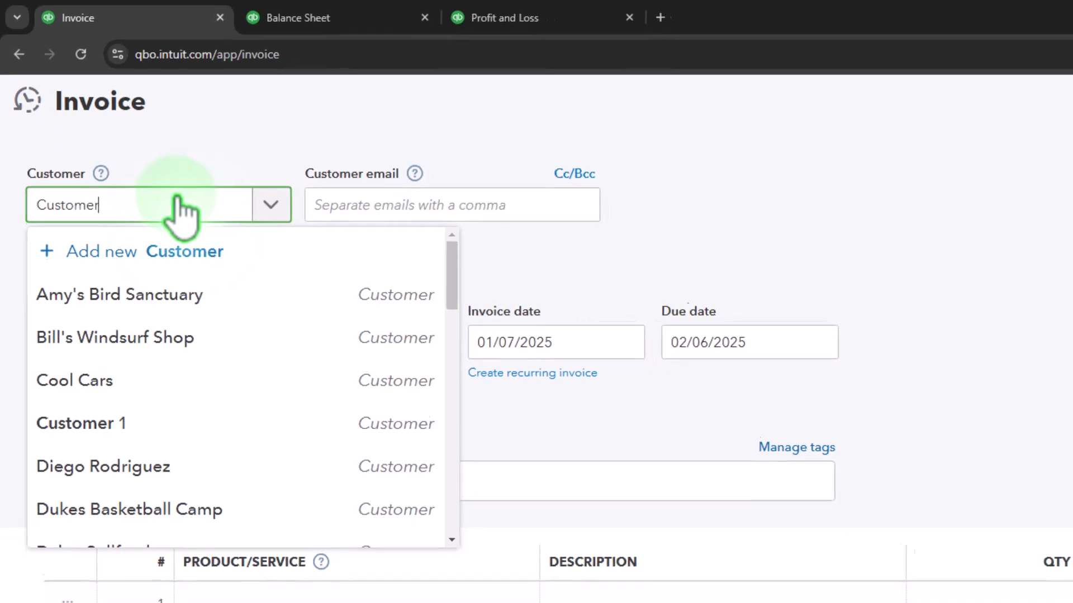
pyautogui.press('Return')
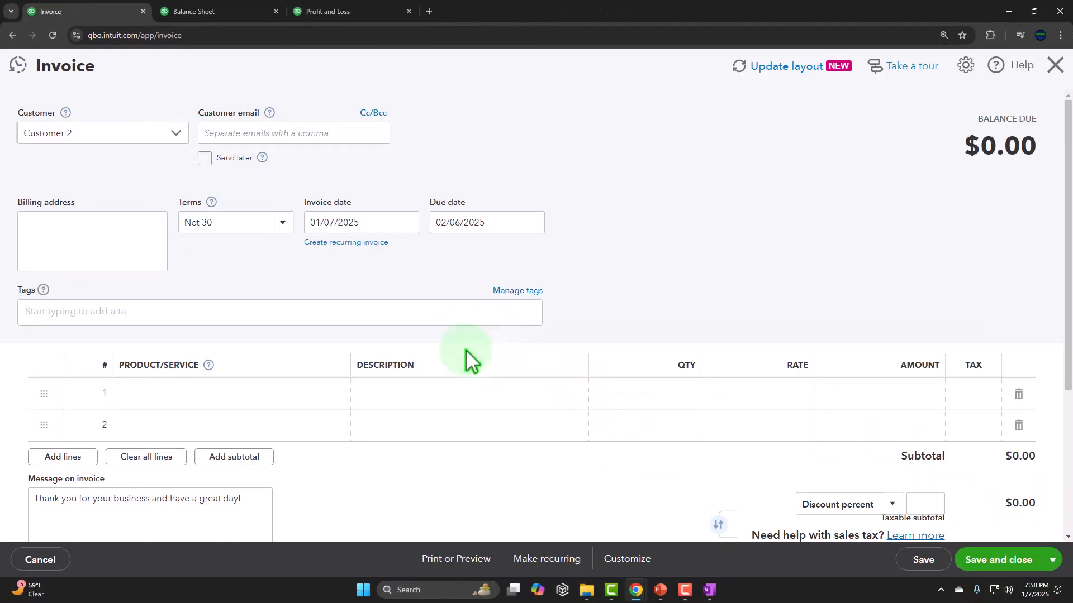
pyautogui.click(373, 218)
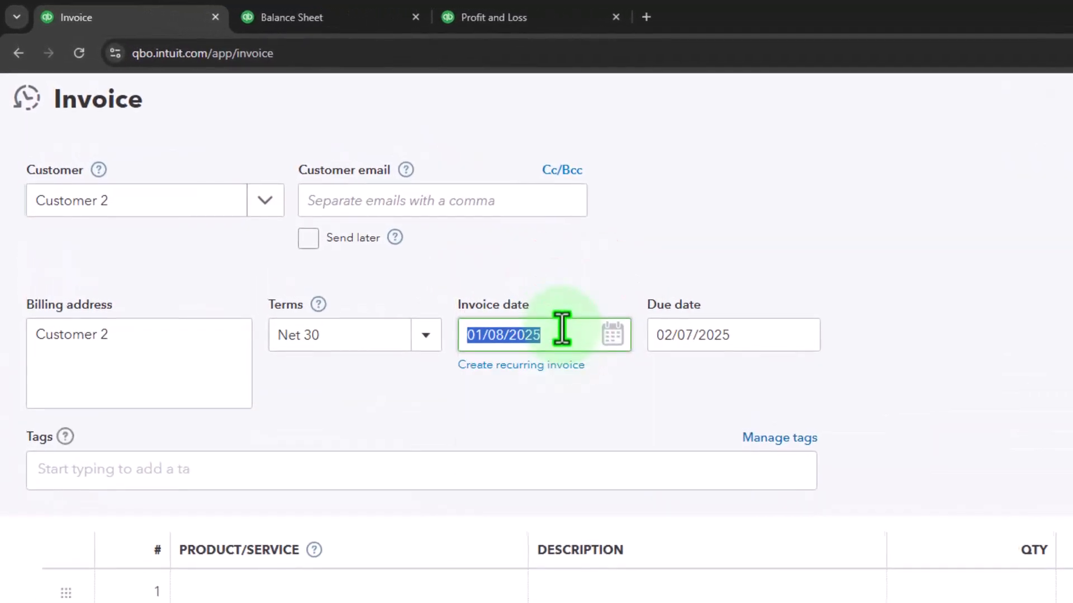
pyautogui.press('Tab')
# - Add Service item 1 with quantity 2 to Customer 2's invoice, save it and start another new invoice
pyautogui.press('Tab')
pyautogui.press('Tab')
pyautogui.press('Tab')
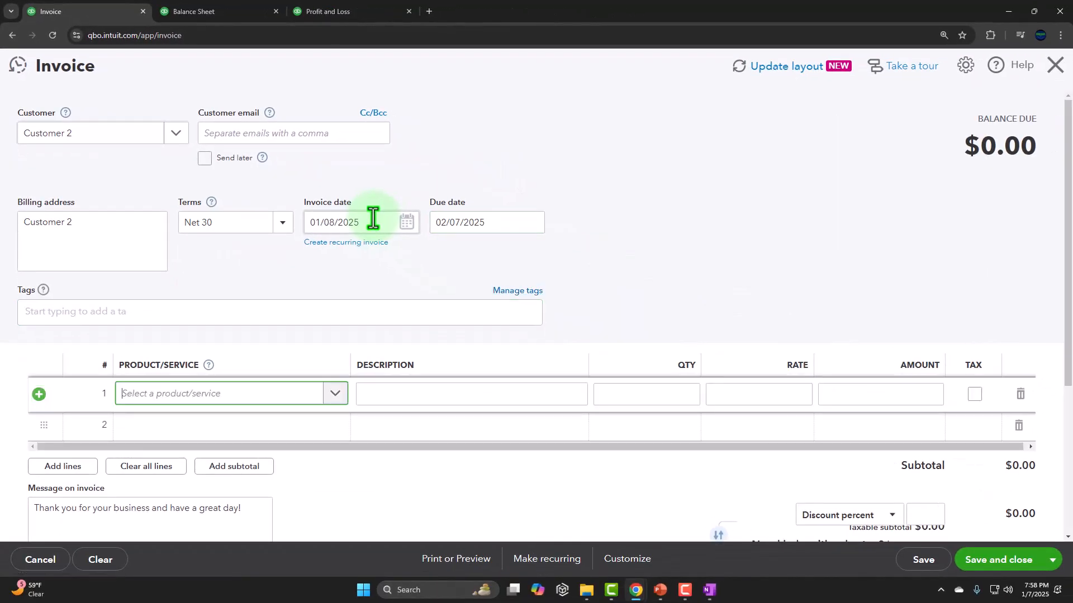
pyautogui.write('Ser')
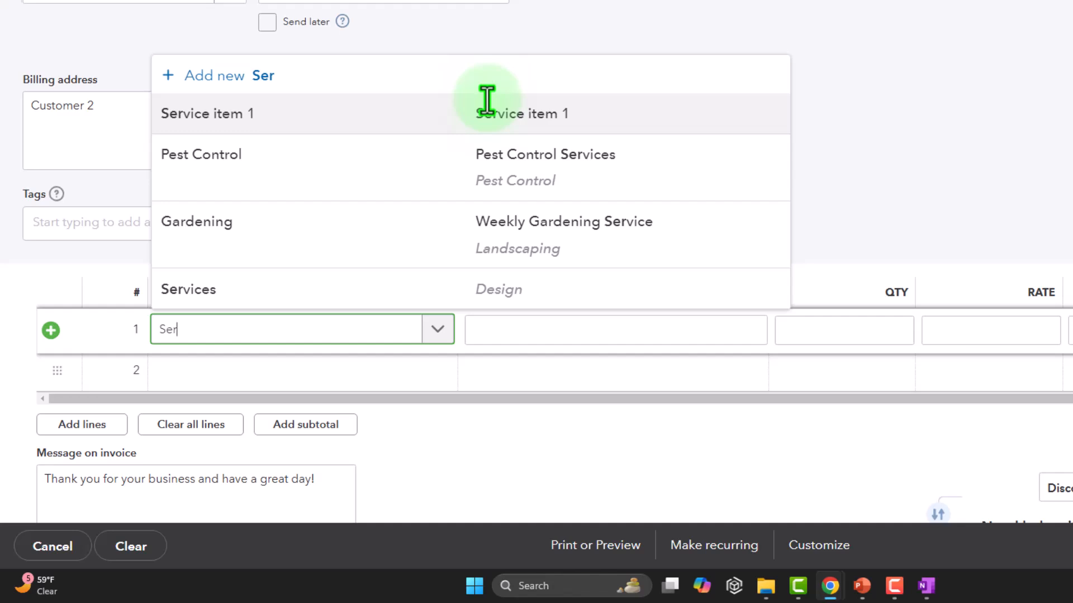
pyautogui.press('Tab')
pyautogui.press('Tab')
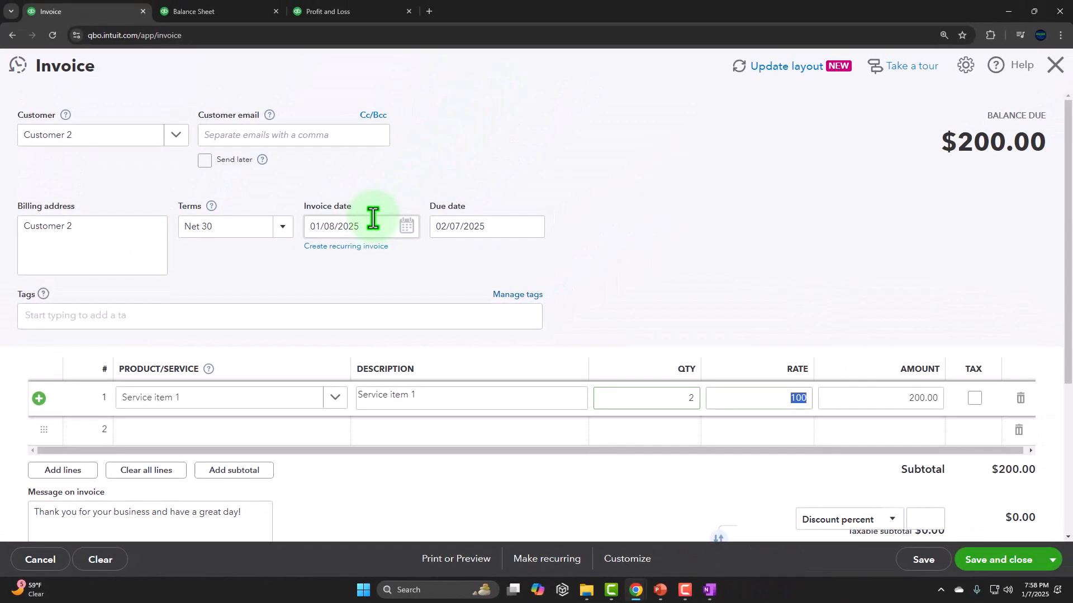
pyautogui.scroll(-3, 750, 258)
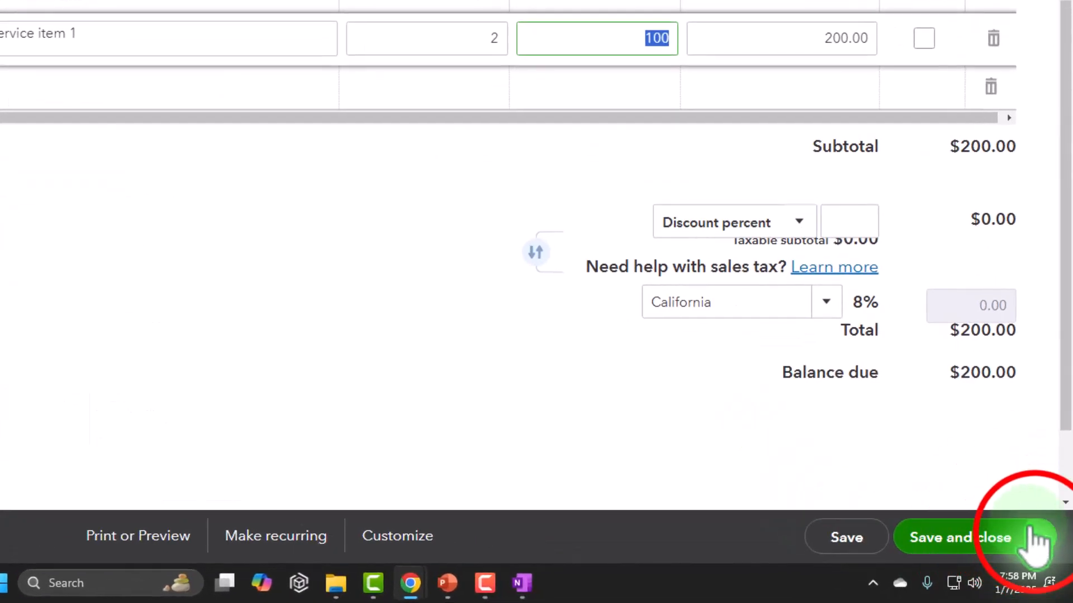
pyautogui.click(1039, 536)
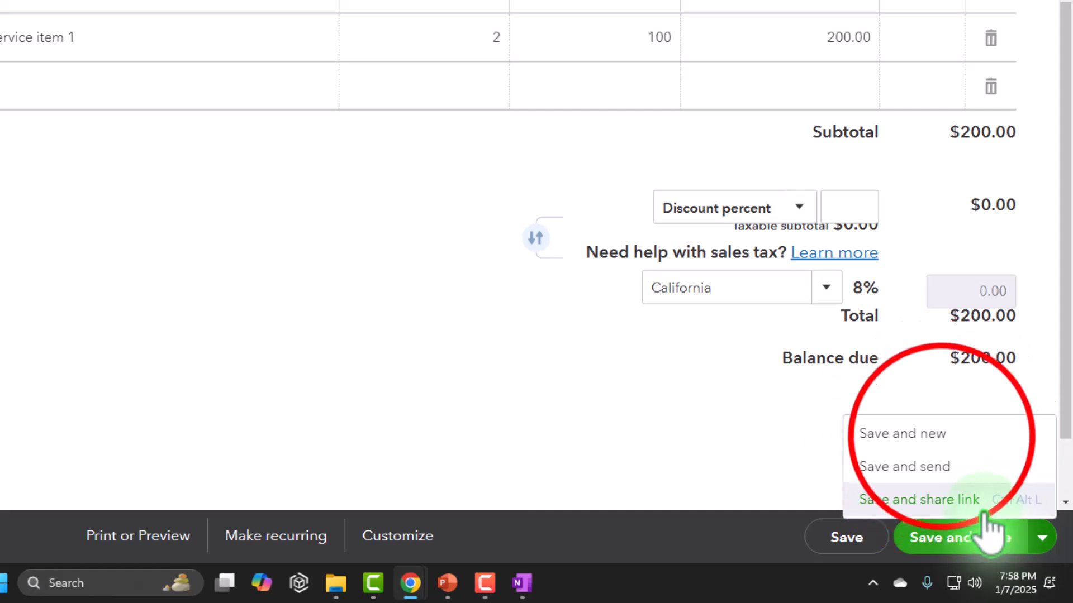
pyautogui.click(961, 433)
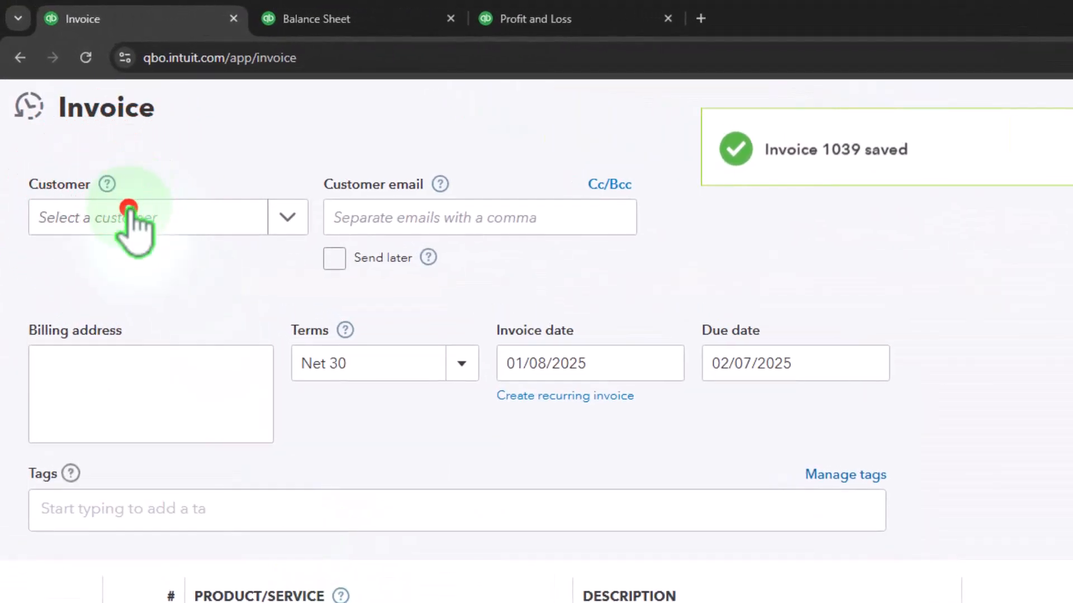
# - Add Customer 3 as a new customer on the invoice and set the invoice date to 01/09/2025
pyautogui.click(130, 219)
pyautogui.write('Custom')
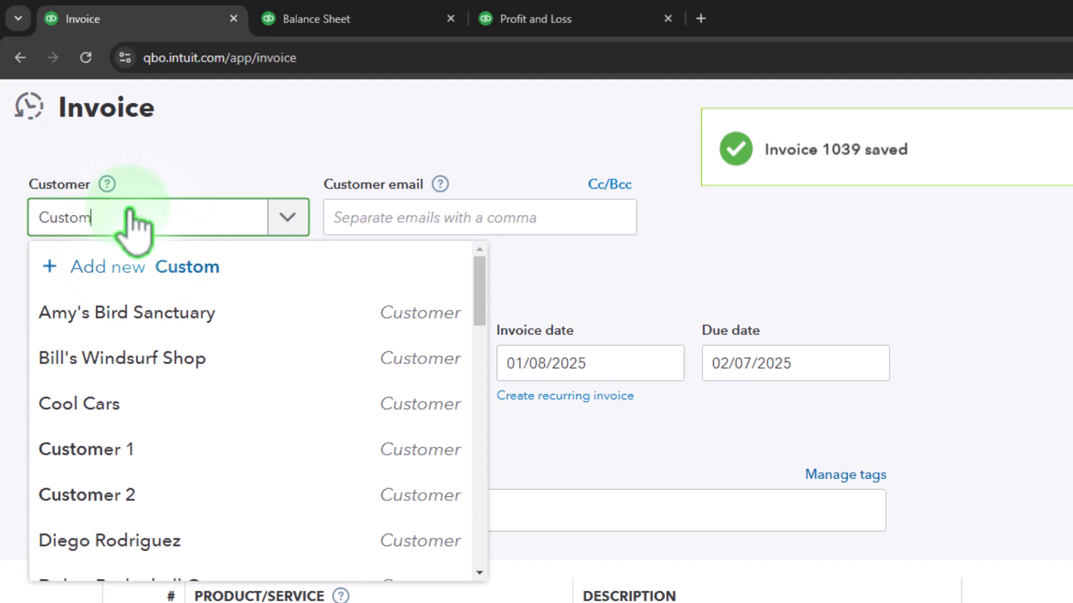
pyautogui.write('er 3')
pyautogui.press('Return')
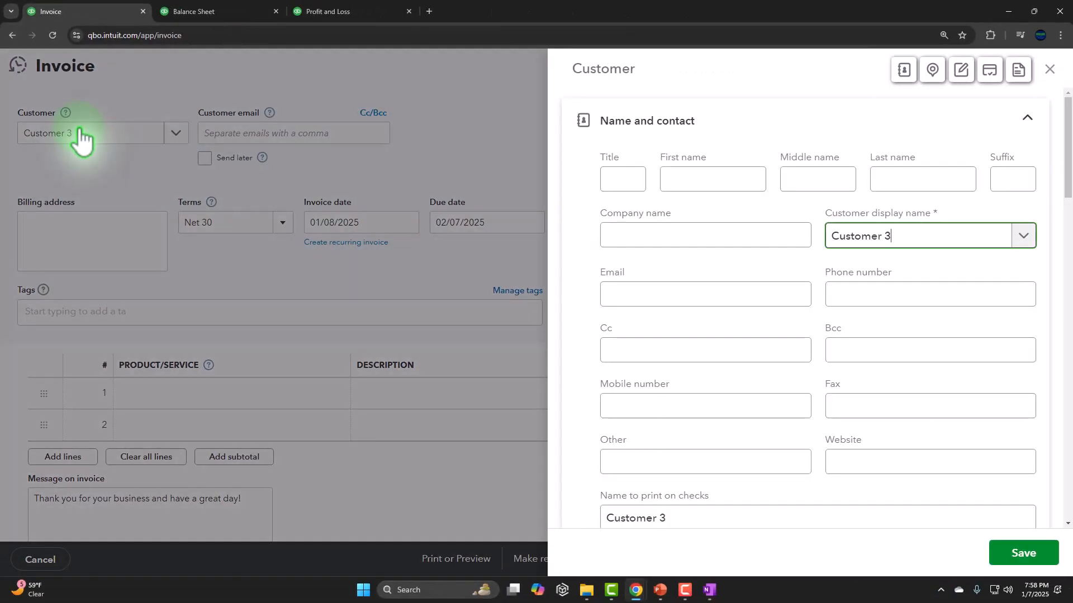
pyautogui.click(1022, 553)
pyautogui.click(133, 230)
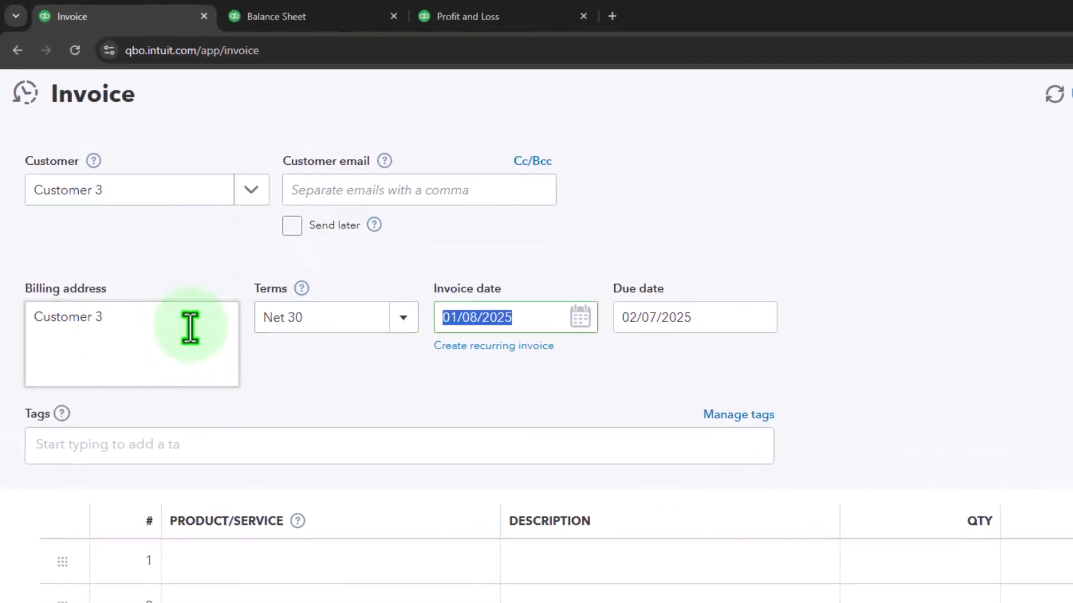
pyautogui.press('Tab')
pyautogui.press('Tab')
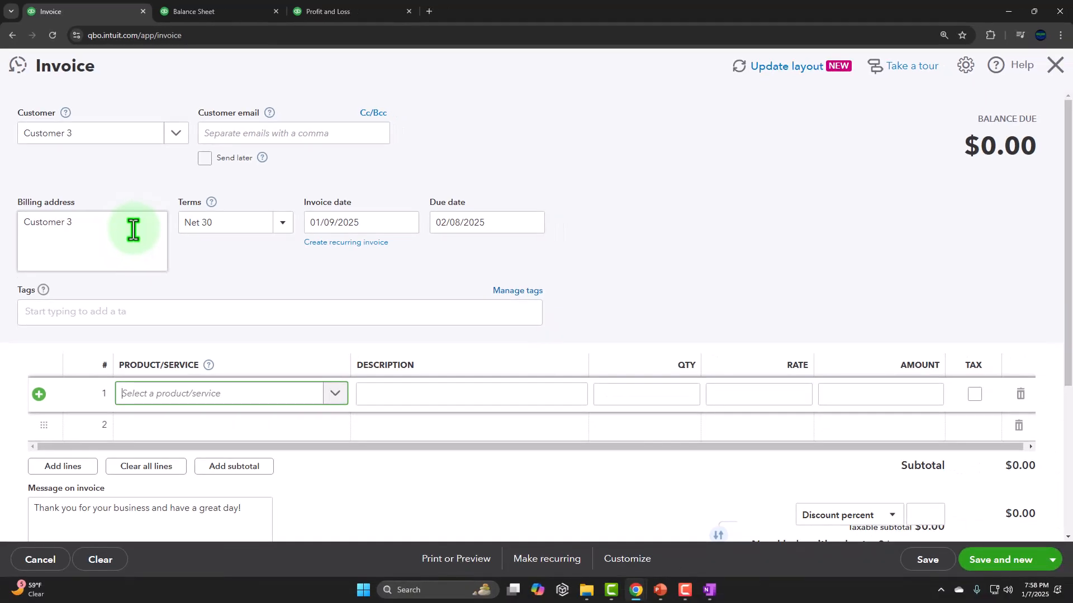
# - Add Service item 1 with quantity 3 to Customer 3's invoice, save it and close the invoice form
pyautogui.write('ser')
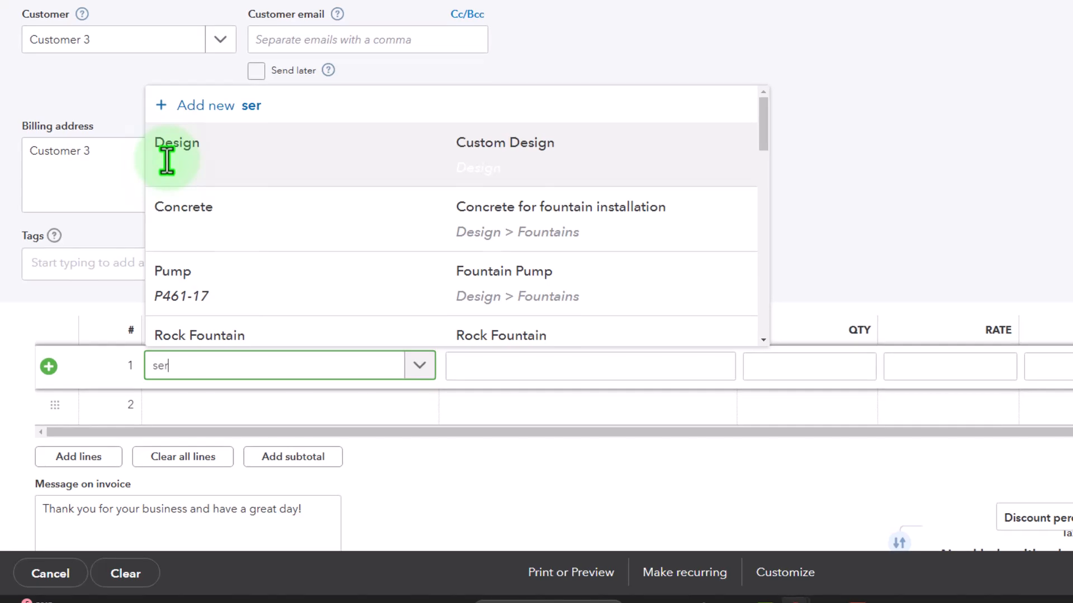
pyautogui.click(166, 159)
pyautogui.press('Tab')
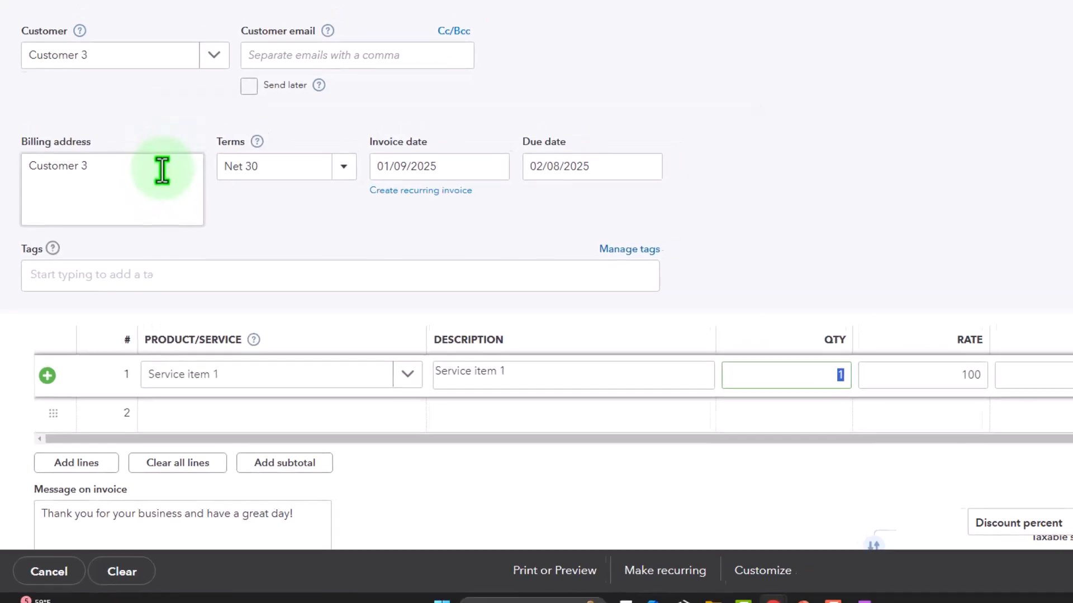
pyautogui.write('3')
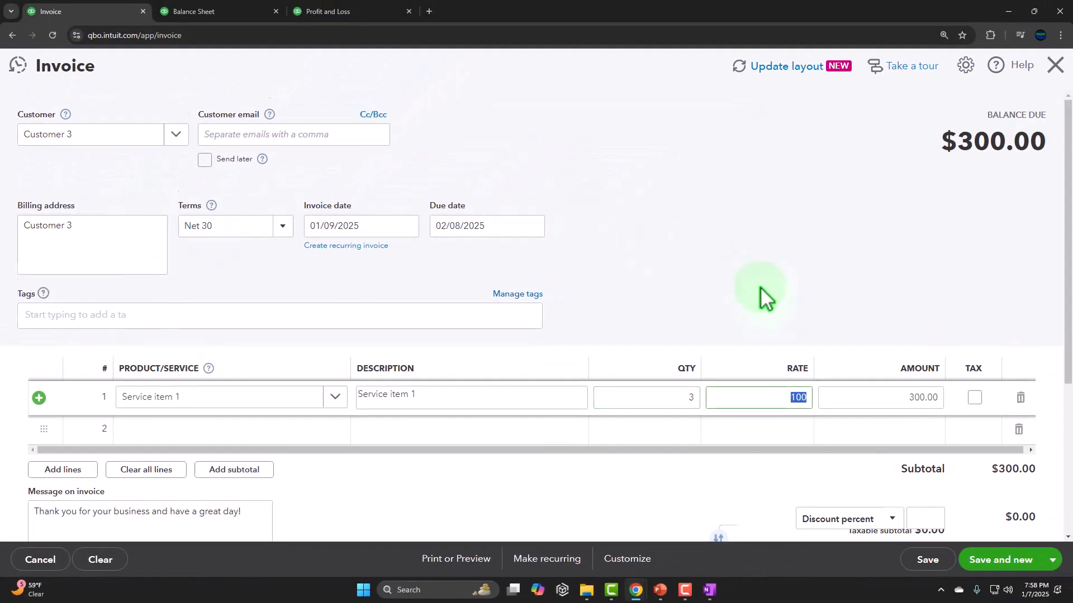
pyautogui.scroll(-3, 762, 279)
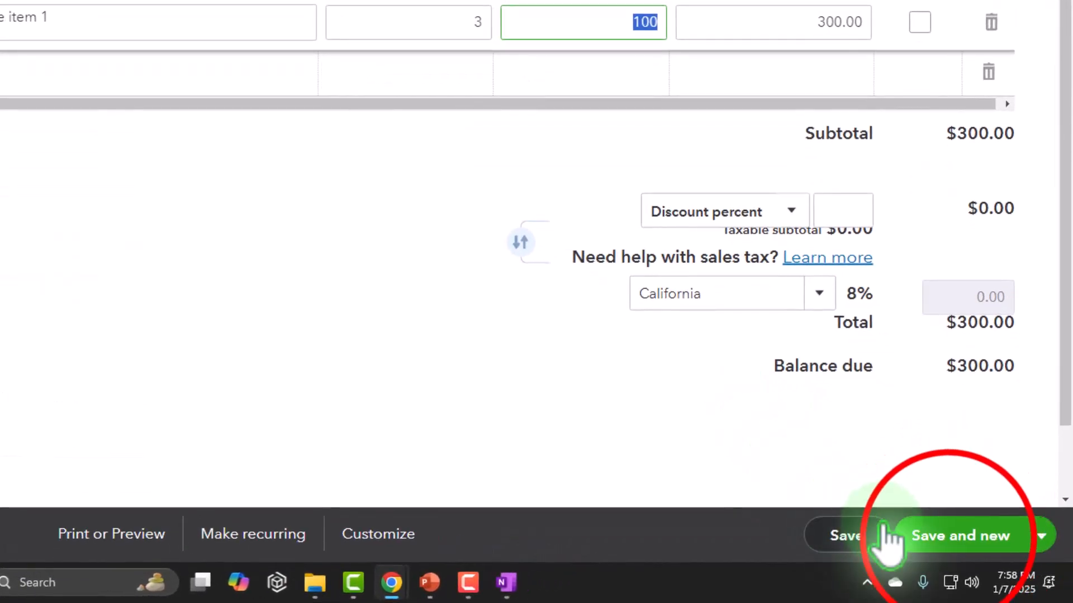
pyautogui.click(948, 537)
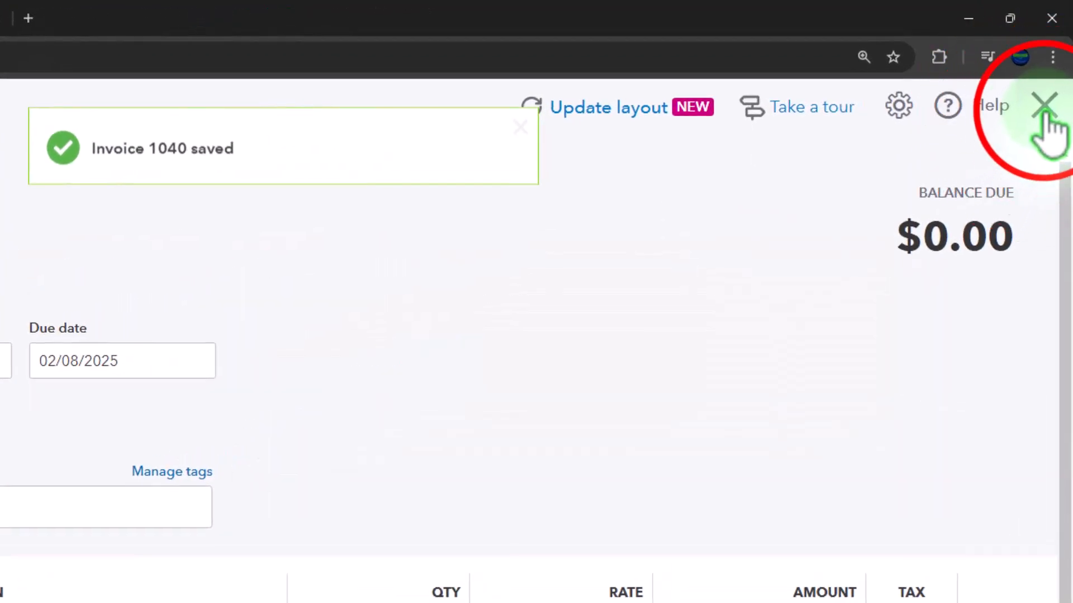
pyautogui.click(1047, 95)
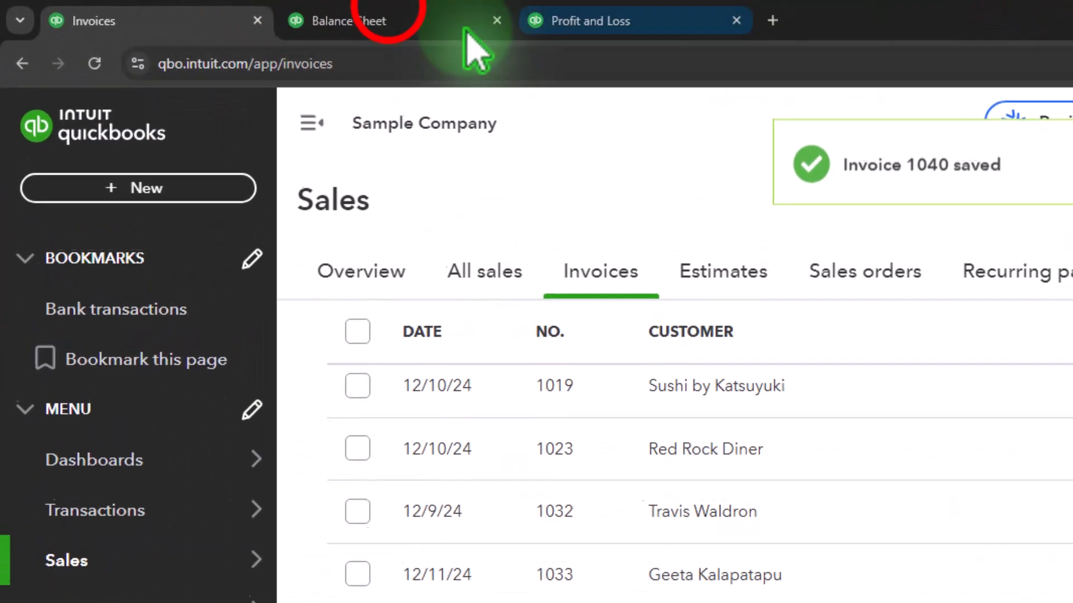
# - Switch to the Balance Sheet report and rerun it for 01/01/2024 to 12/31/2025
pyautogui.click(274, 15)
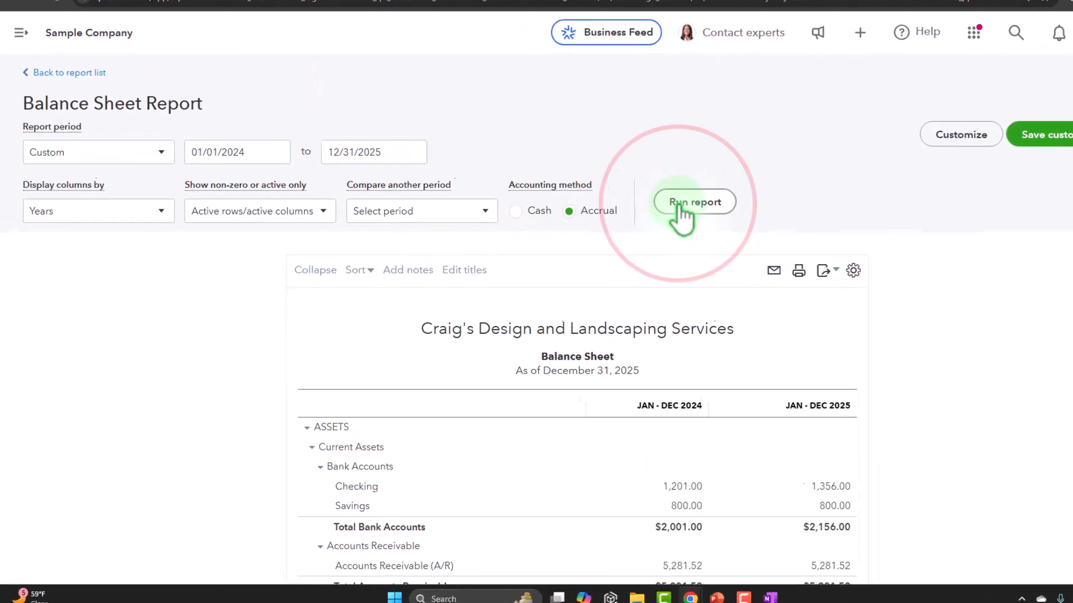
pyautogui.click(626, 226)
pyautogui.scroll(-5, 751, 187)
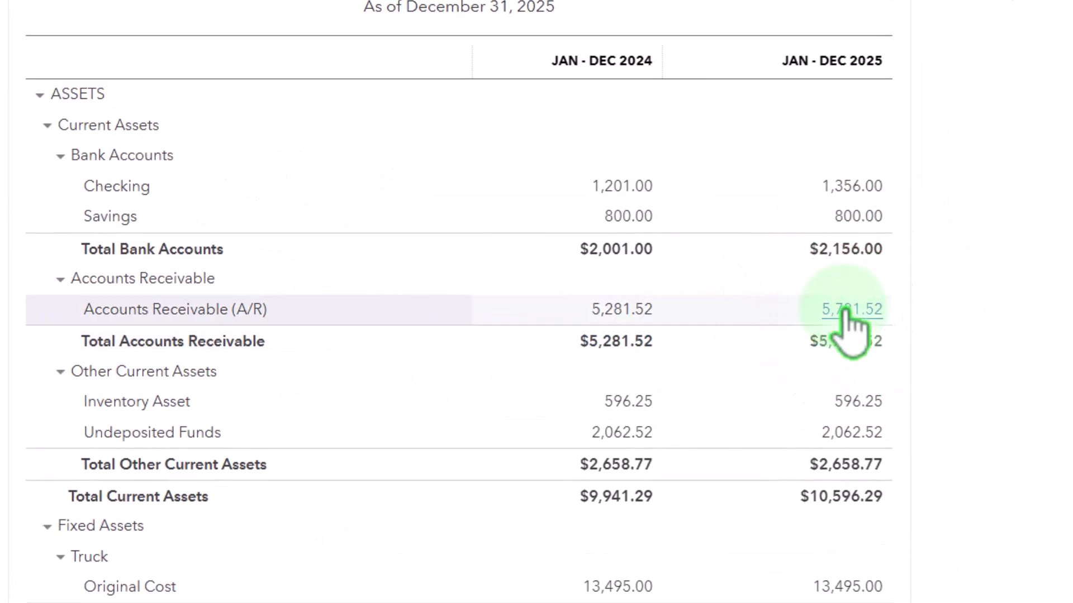
# - Open the transactions behind the Jan - Dec 2025 Accounts Receivable amount, return to the summary and rerun the Balance Sheet
pyautogui.click(846, 310)
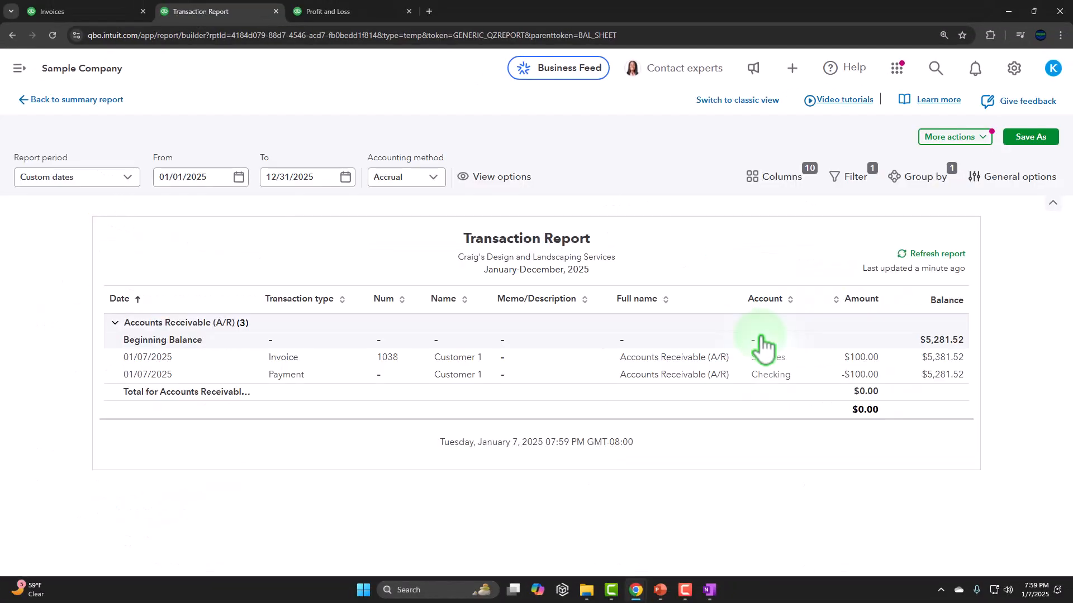
pyautogui.click(78, 102)
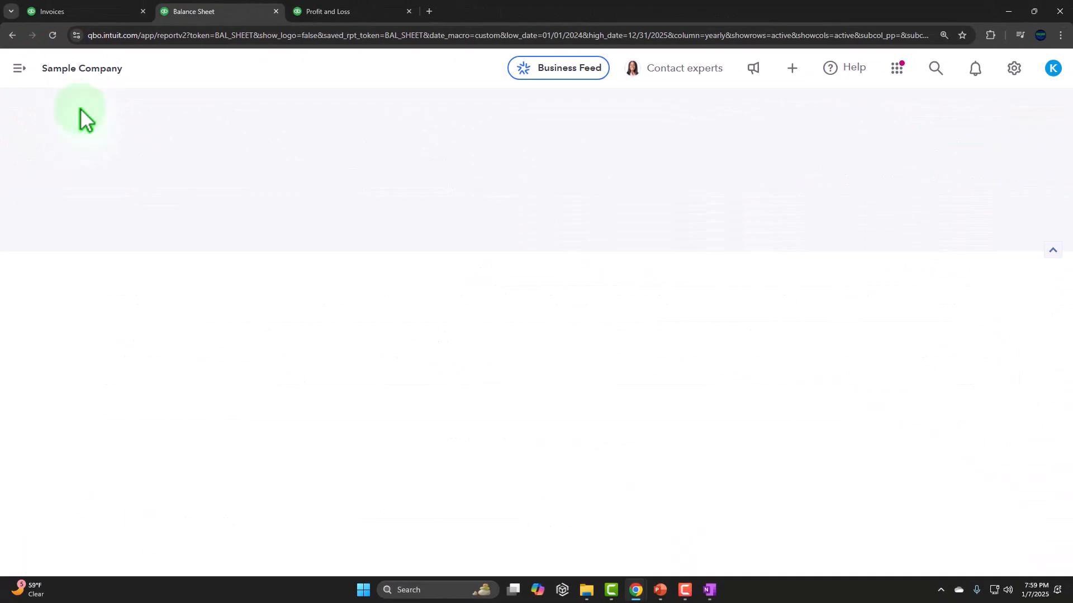
pyautogui.click(645, 219)
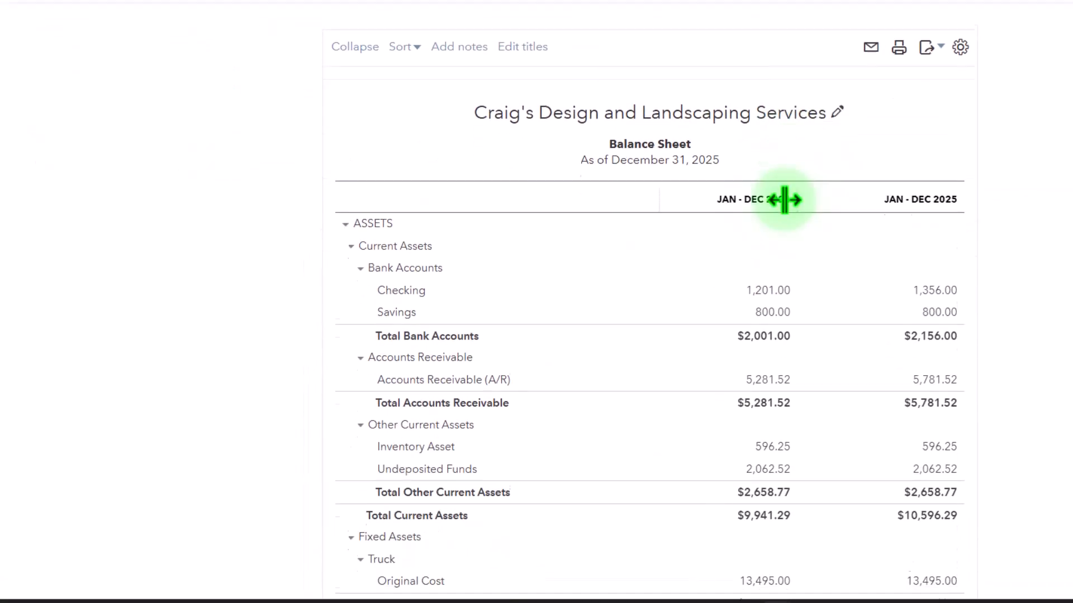
# - Examine the invoices and payment making up the Jan - Dec 2025 Accounts Receivable amount, and return to the report summary
pyautogui.click(947, 374)
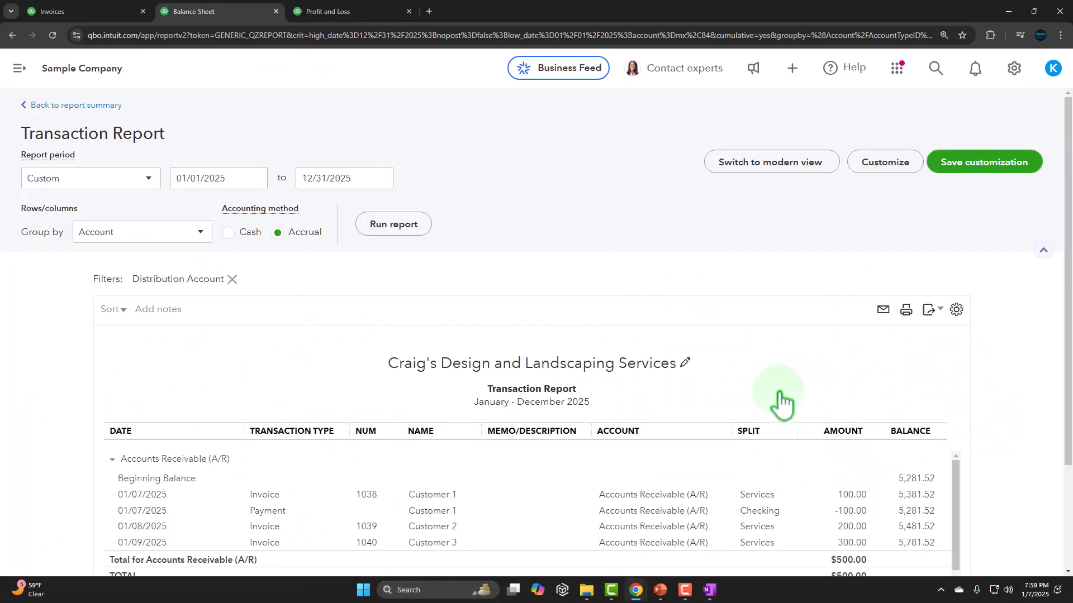
pyautogui.scroll(-3, 781, 403)
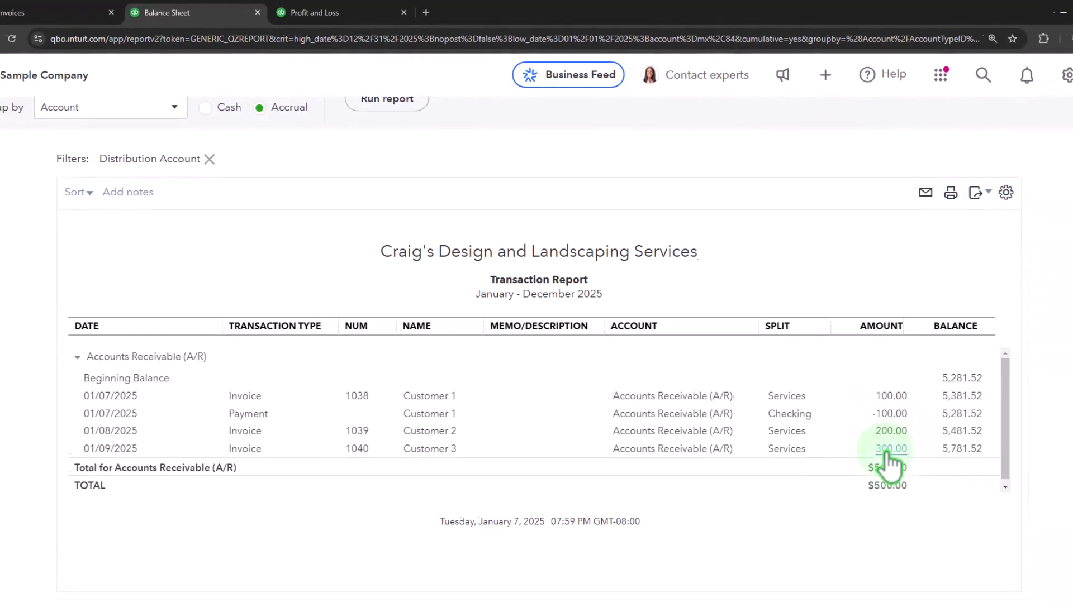
pyautogui.scroll(3, 7, 136)
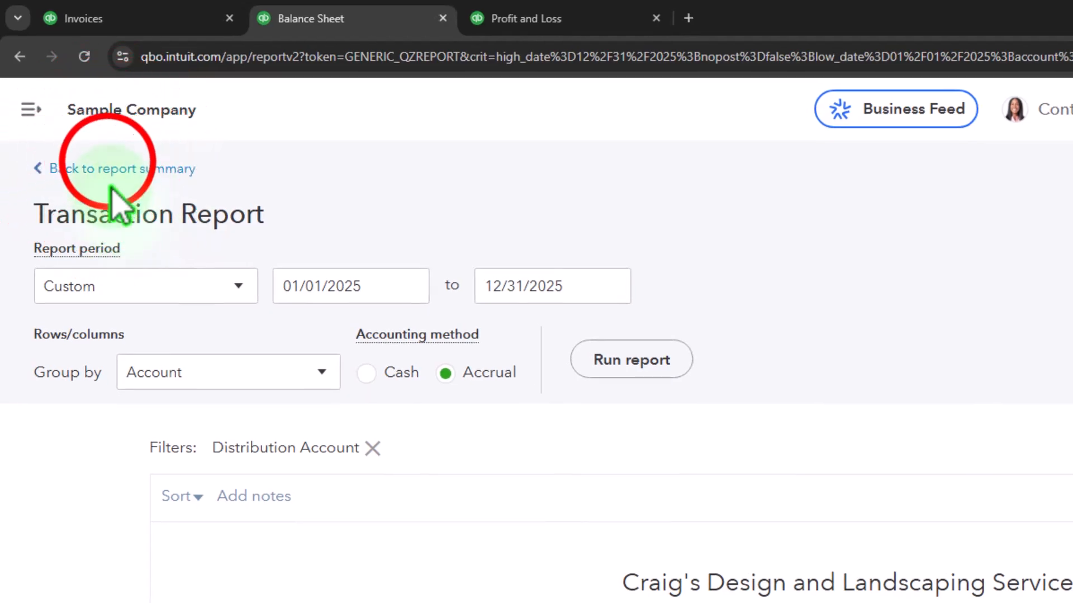
pyautogui.click(117, 165)
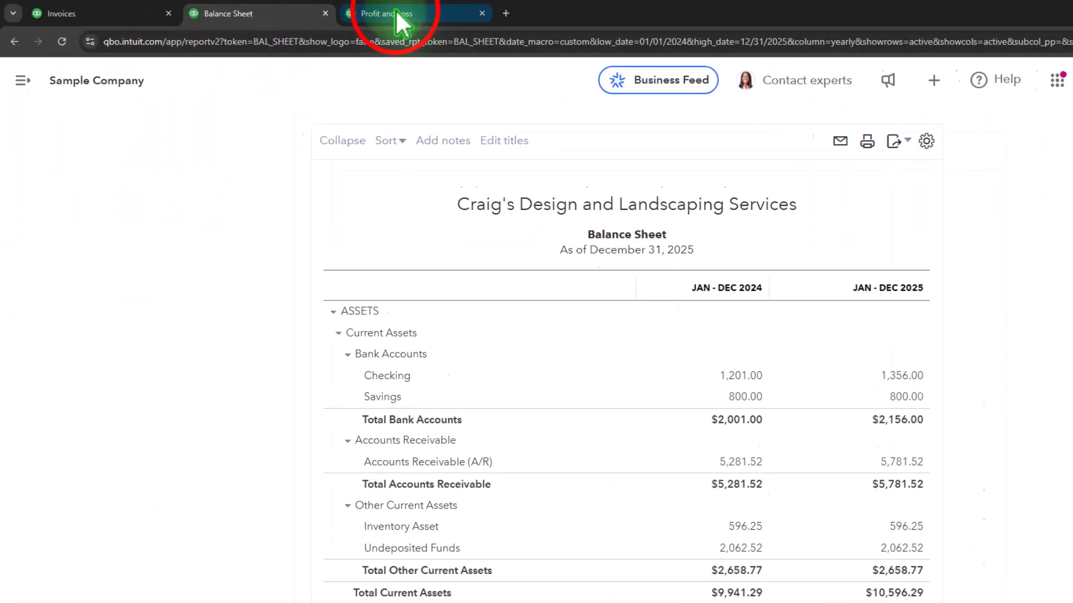
# - Rerun the Profit and Loss report, examine the Jan - Dec 2025 Services income, and return to the report list
pyautogui.click(398, 14)
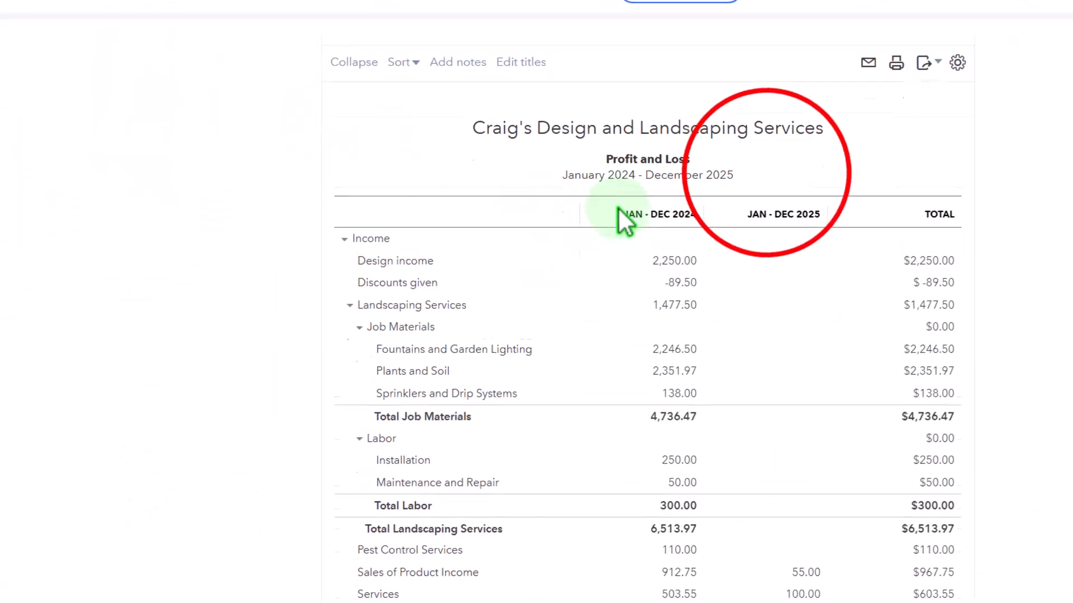
pyautogui.scroll(4, 618, 216)
pyautogui.scroll(-9, 751, 312)
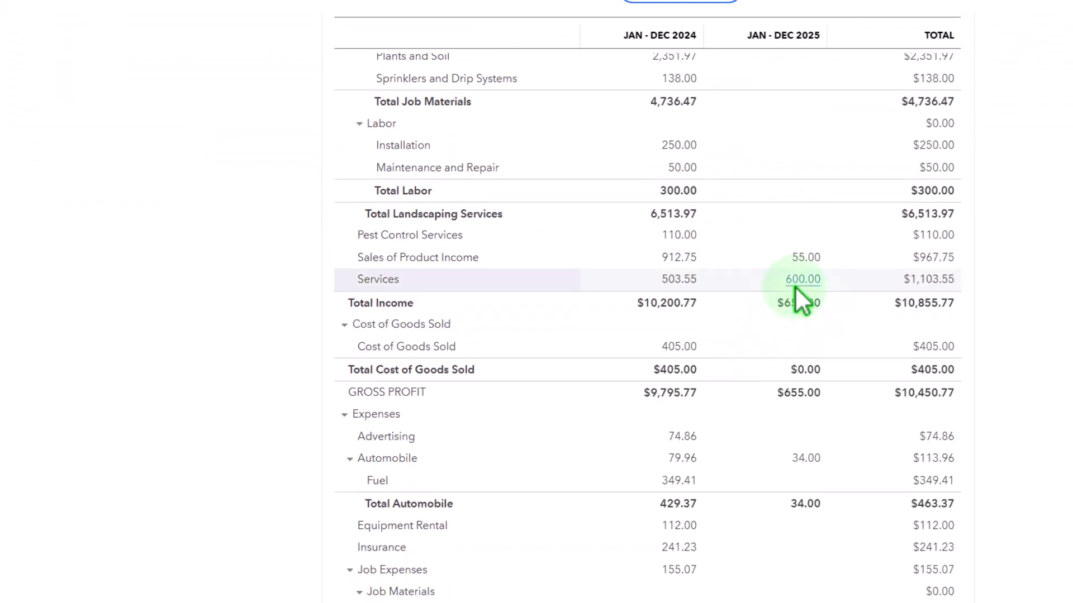
pyautogui.scroll(7, 118, 140)
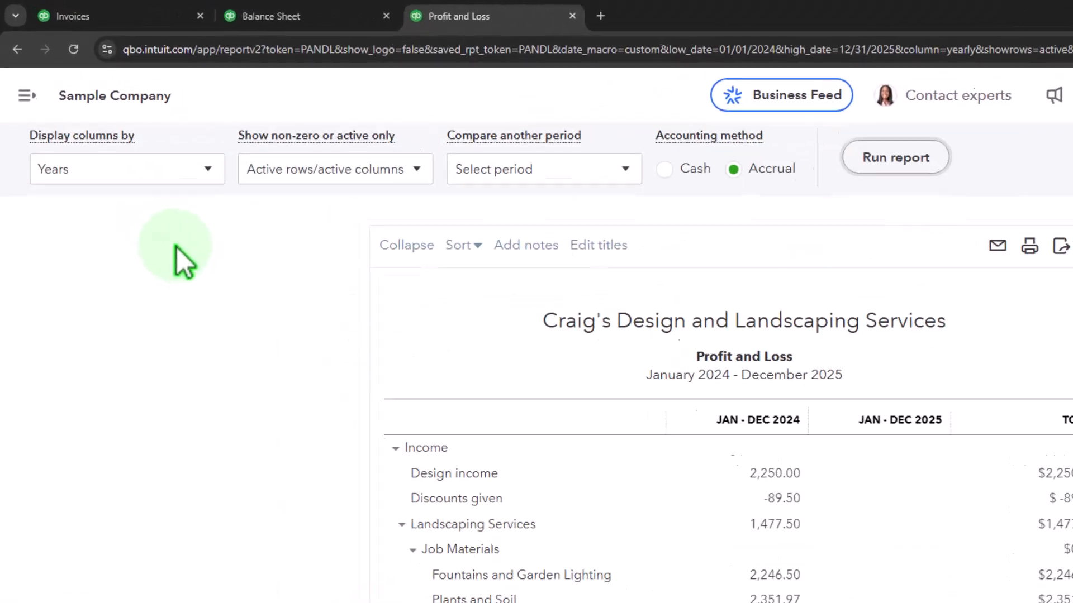
pyautogui.scroll(3, 177, 247)
pyautogui.click(105, 152)
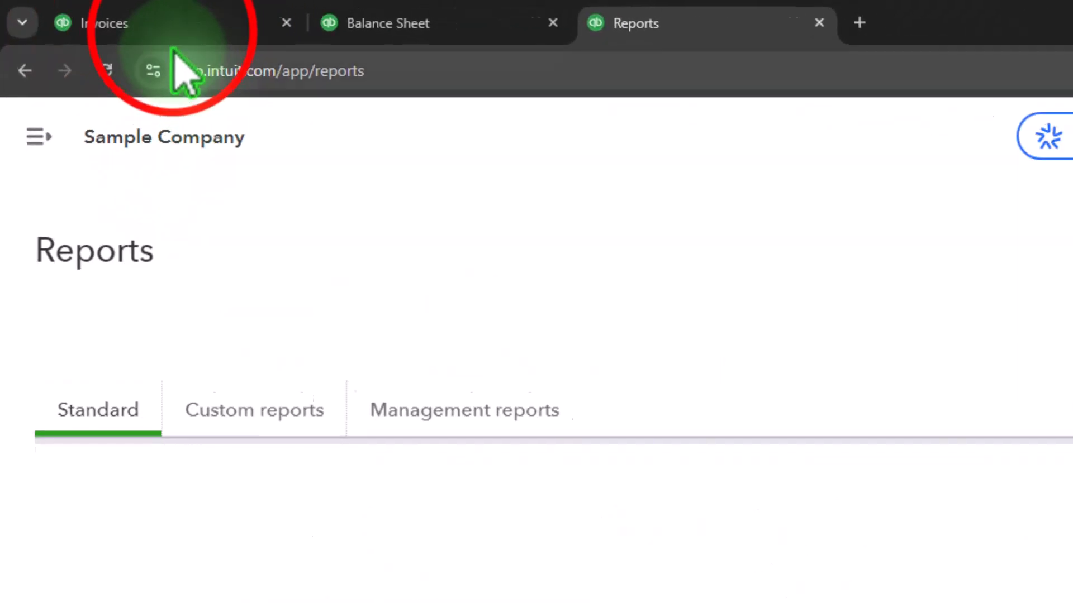
# - Open the Customers page from Invoices, collapse the navigation, filter the customers by open invoices and review their open balances
pyautogui.click(173, 31)
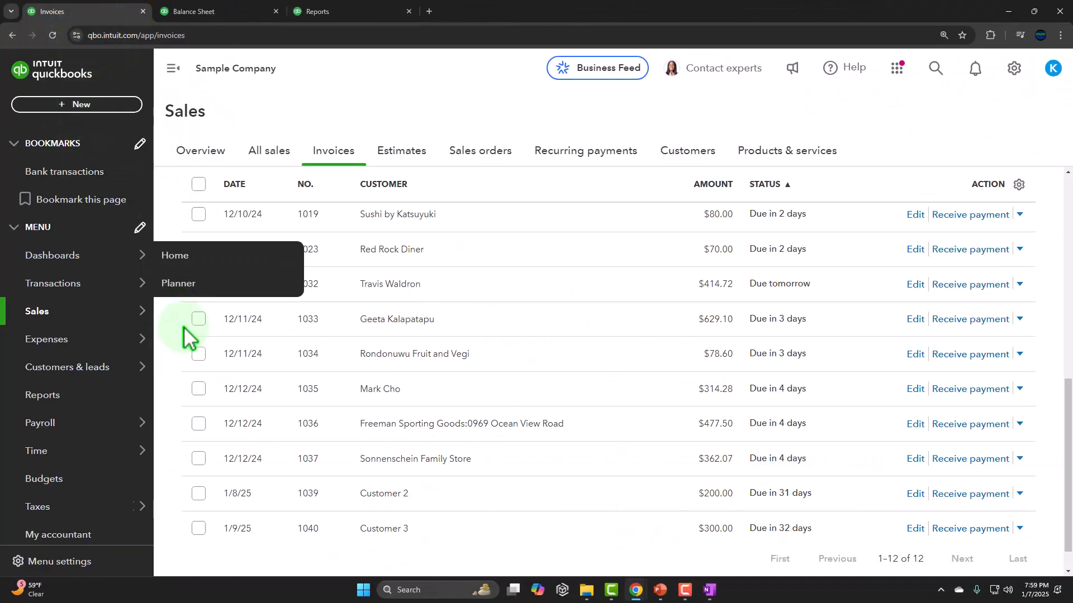
pyautogui.scroll(5, 320, 401)
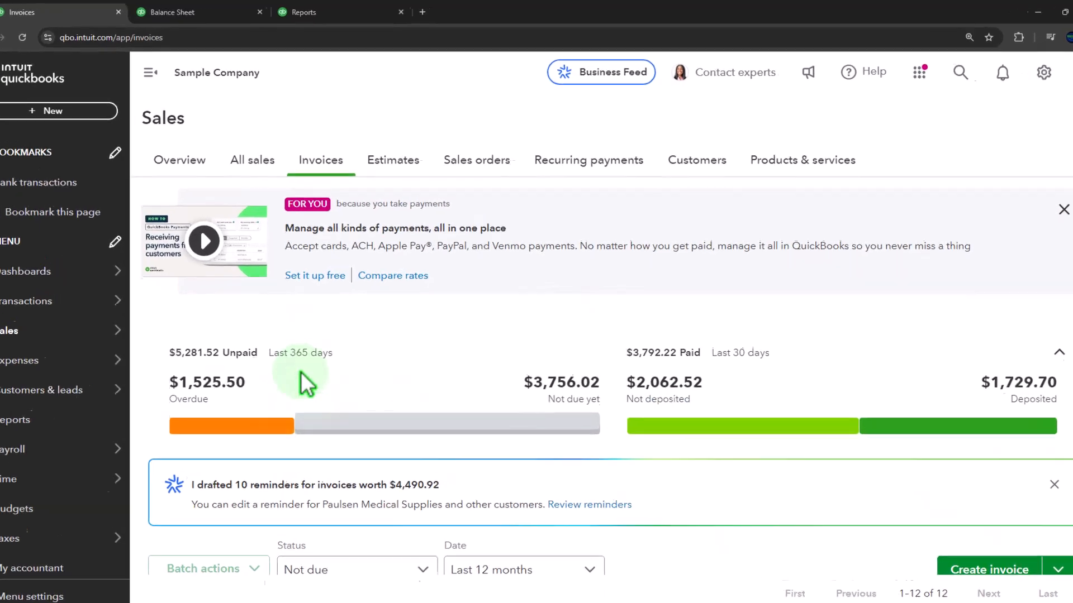
pyautogui.click(752, 235)
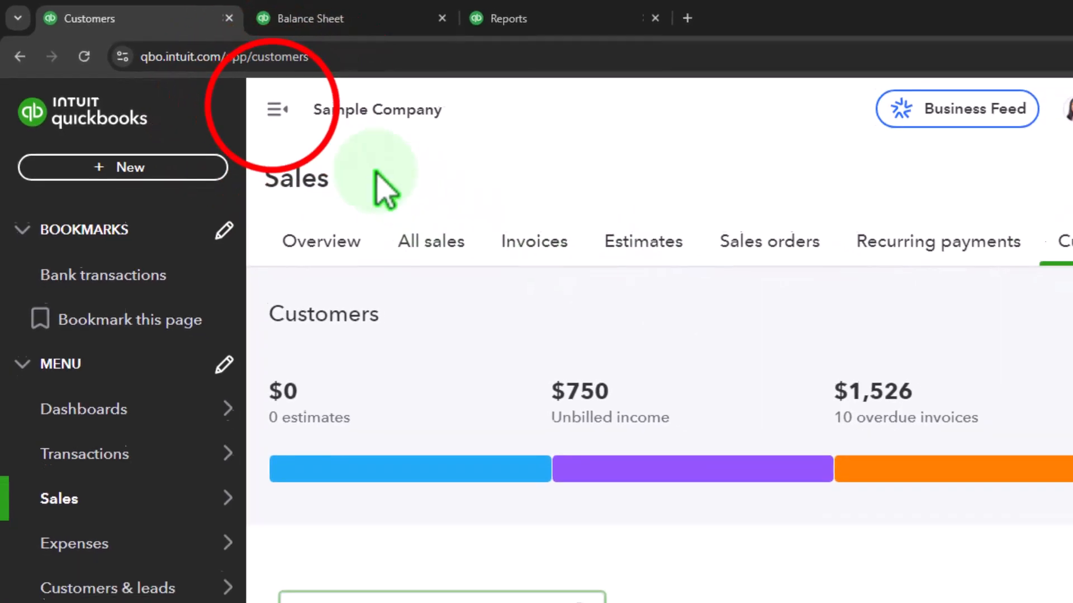
pyautogui.click(190, 74)
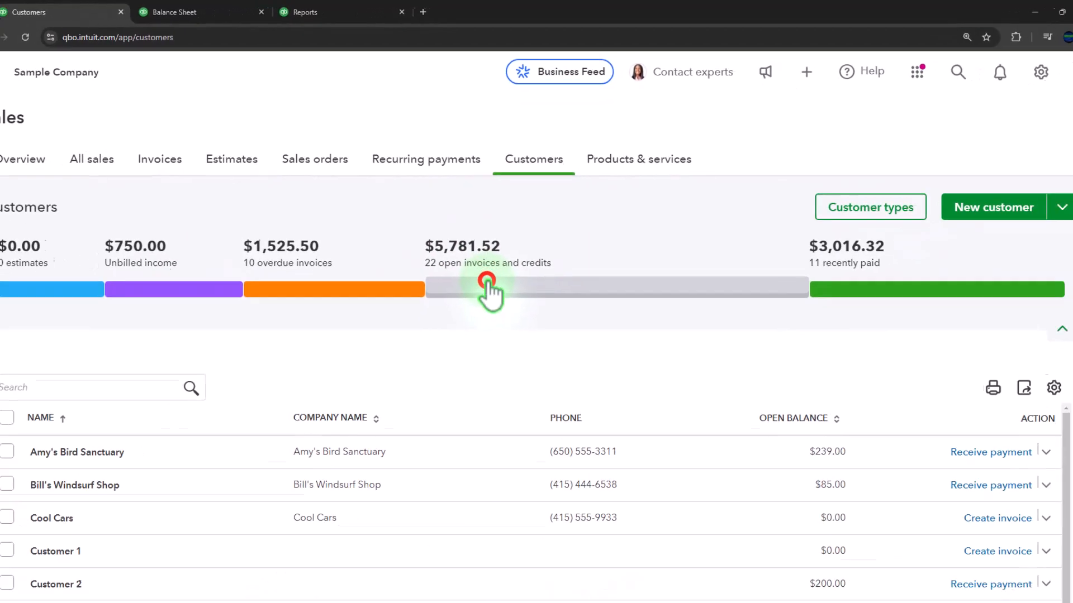
pyautogui.click(487, 285)
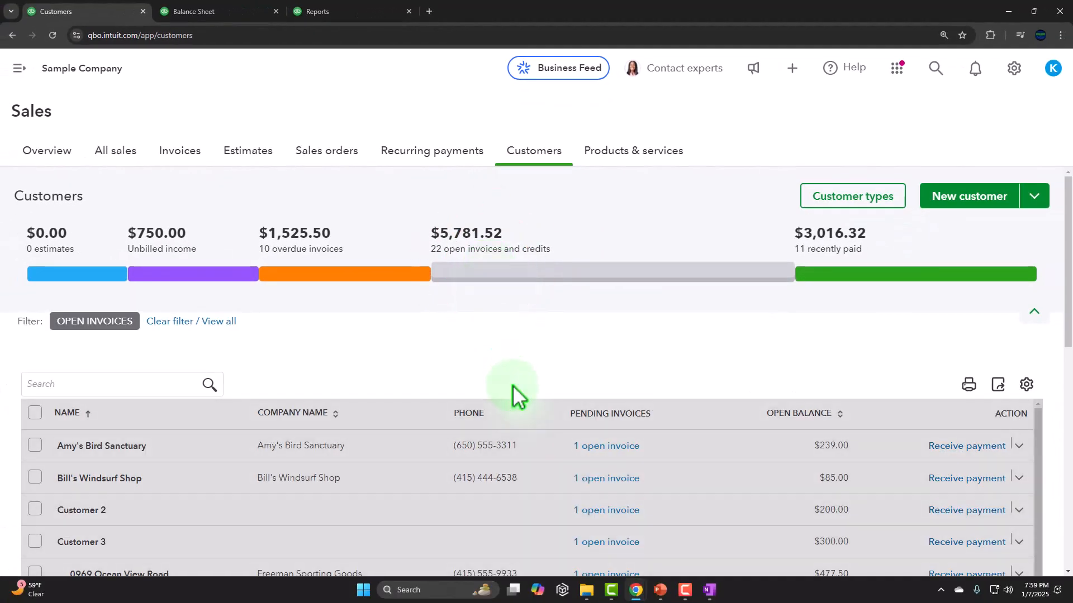
pyautogui.scroll(-7, 513, 386)
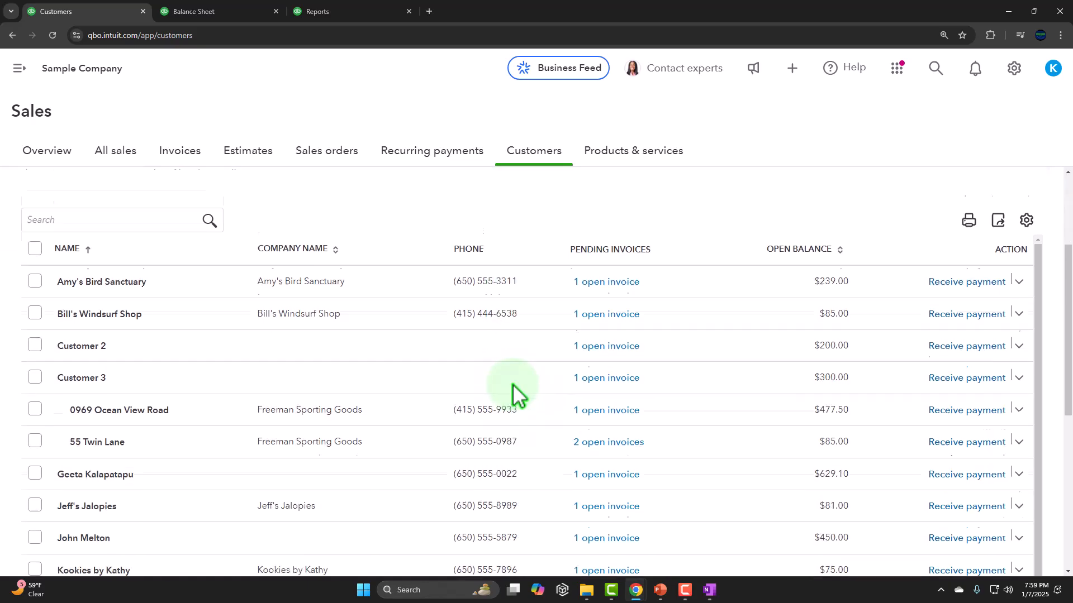
# - Review the customers' open balances, open Customer 2's record and begin receiving payment for its invoice 1039
pyautogui.scroll(-2, 512, 390)
pyautogui.scroll(2, 512, 390)
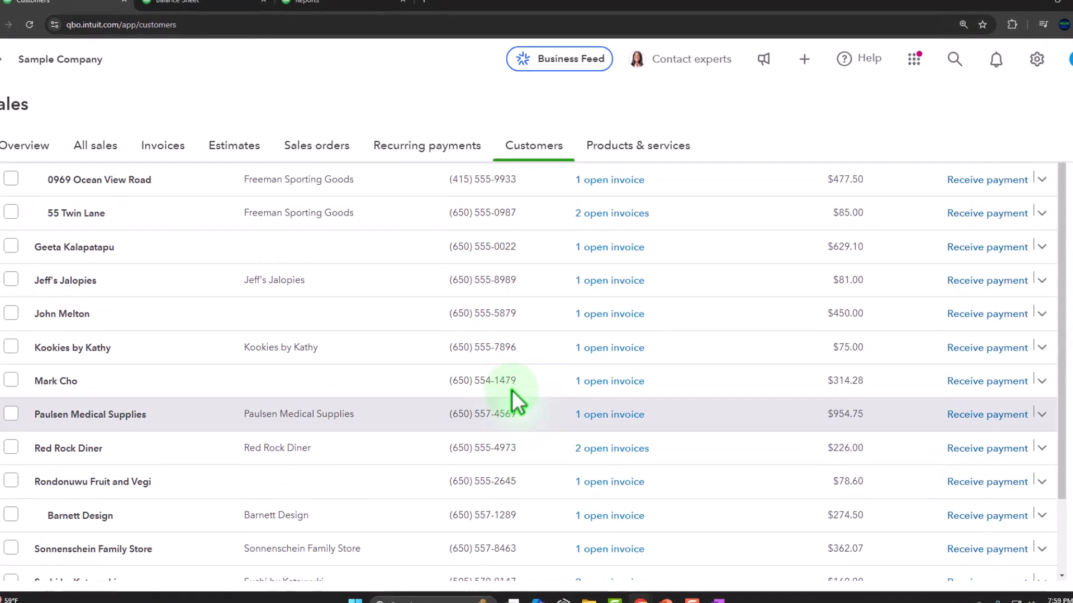
pyautogui.scroll(3, 212, 293)
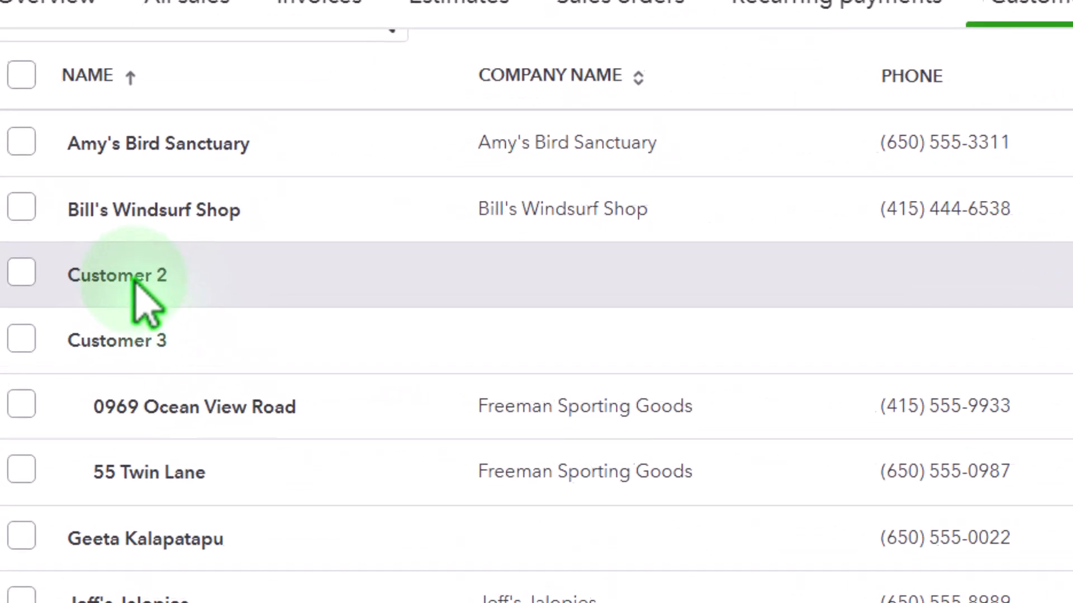
pyautogui.click(67, 287)
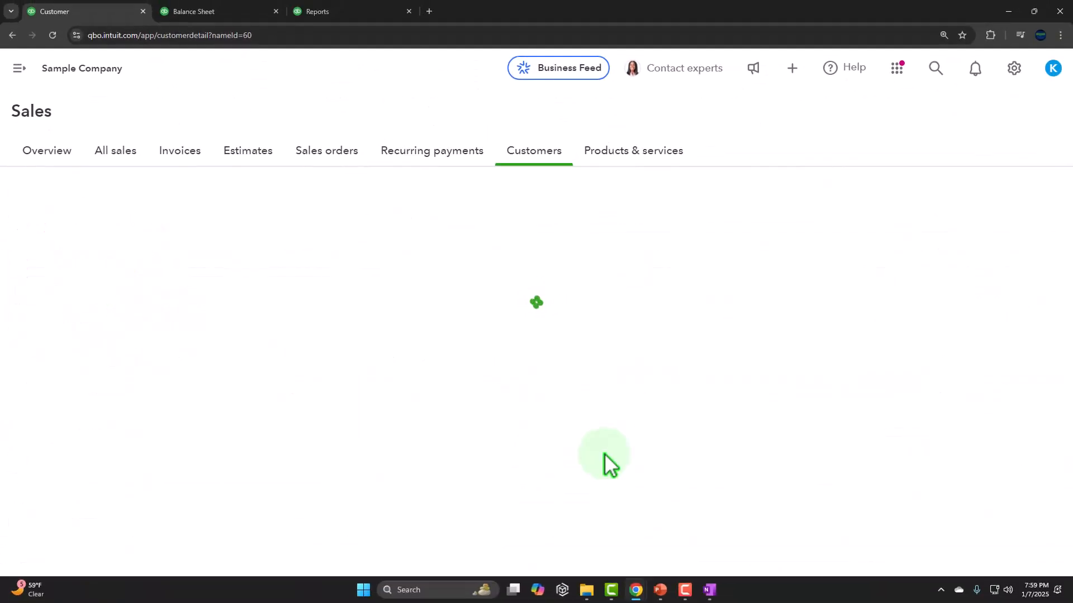
pyautogui.scroll(-2, 623, 438)
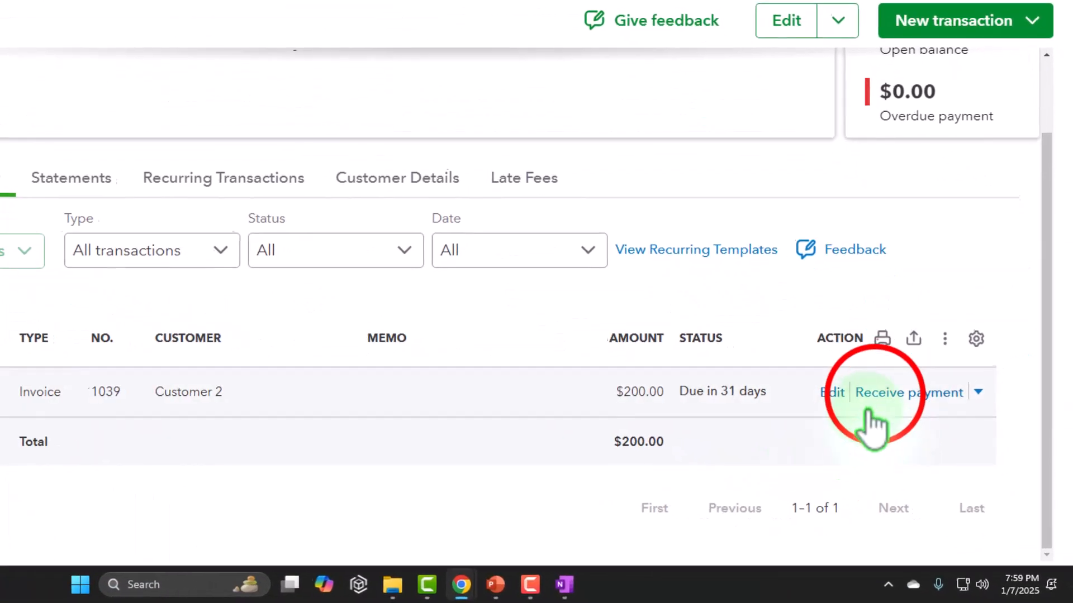
pyautogui.click(872, 396)
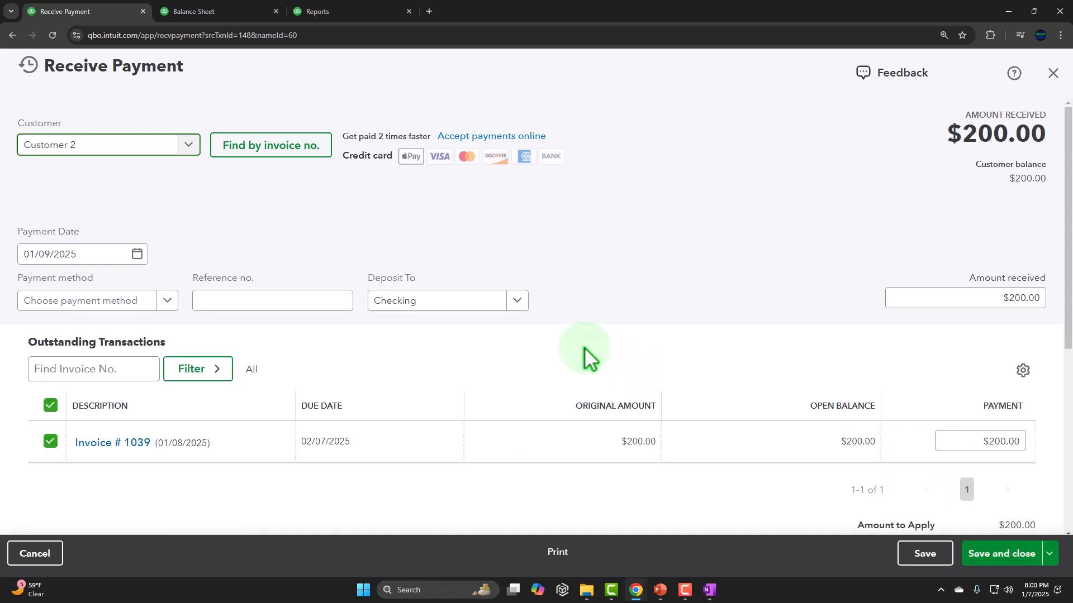
# - Set the payment method to Visa and deposit Customer 2's payment to Undeposited Funds
pyautogui.press('Tab')
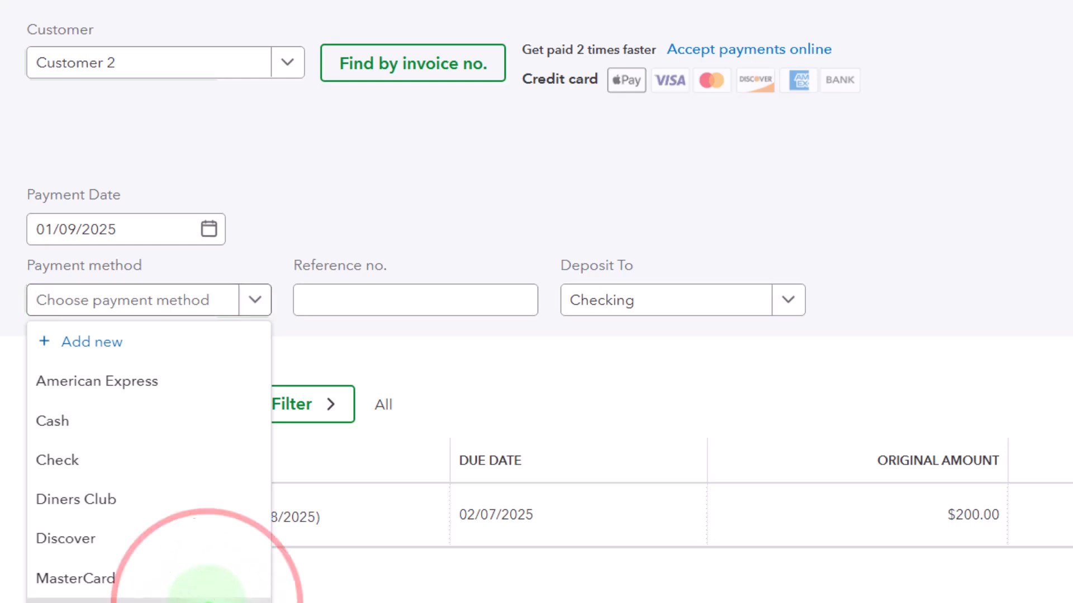
pyautogui.click(207, 601)
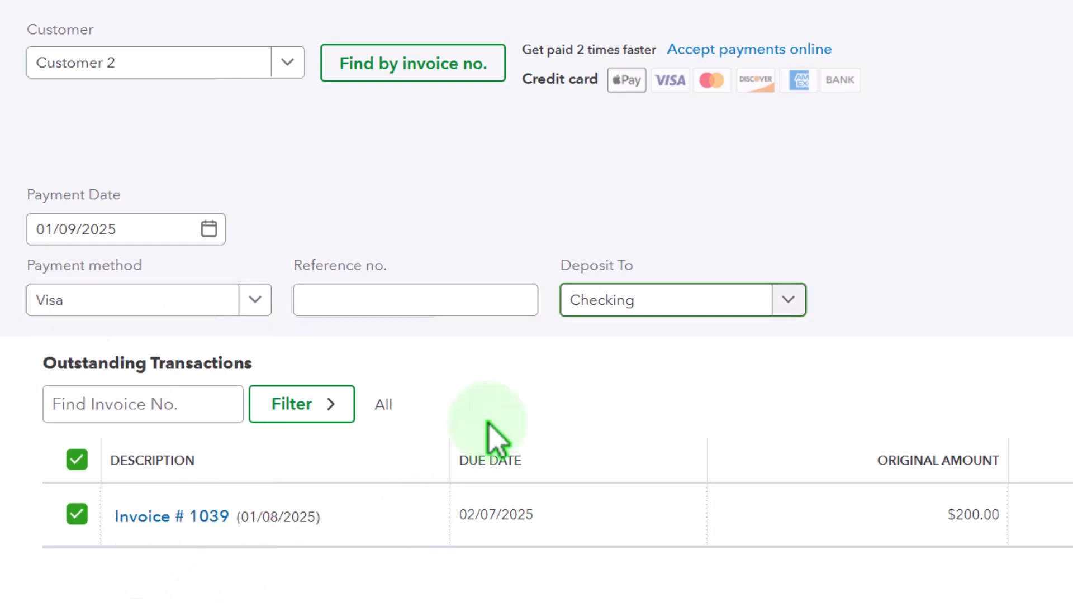
pyautogui.click(788, 300)
pyautogui.click(763, 590)
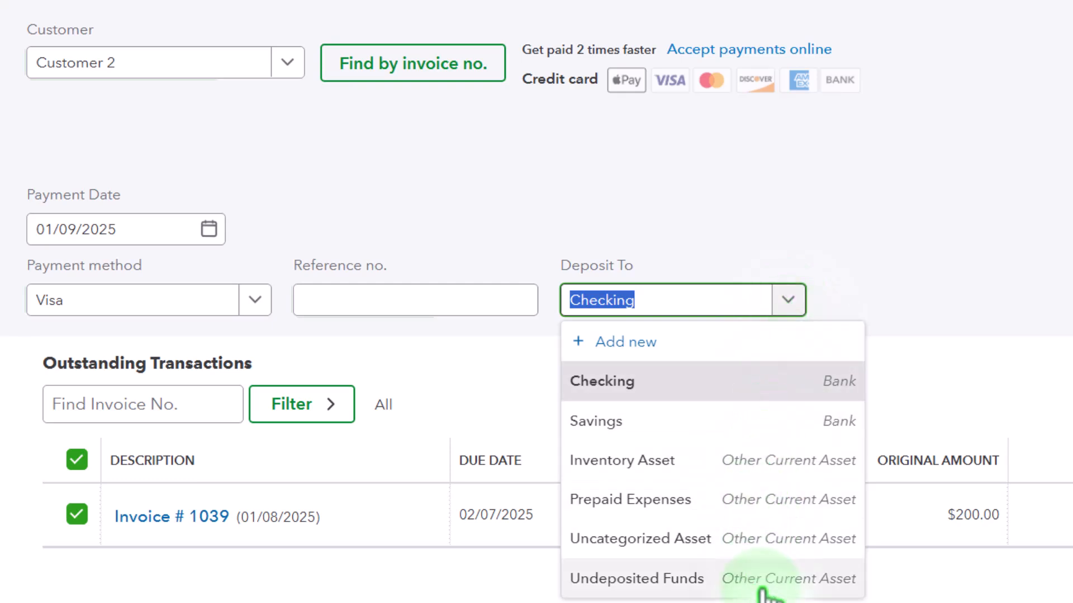
pyautogui.click(746, 584)
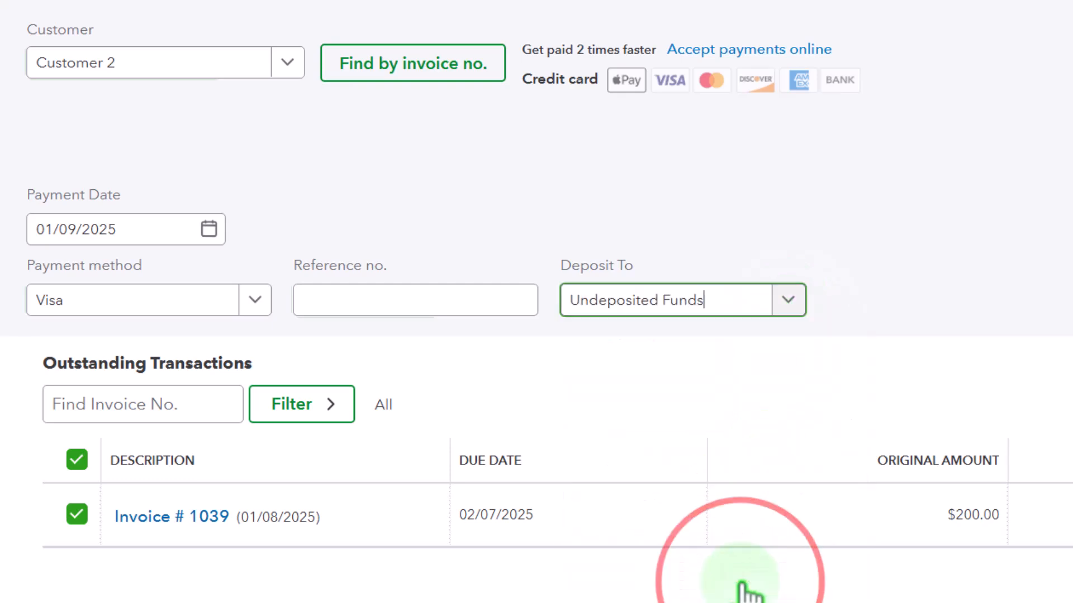
pyautogui.press('Tab')
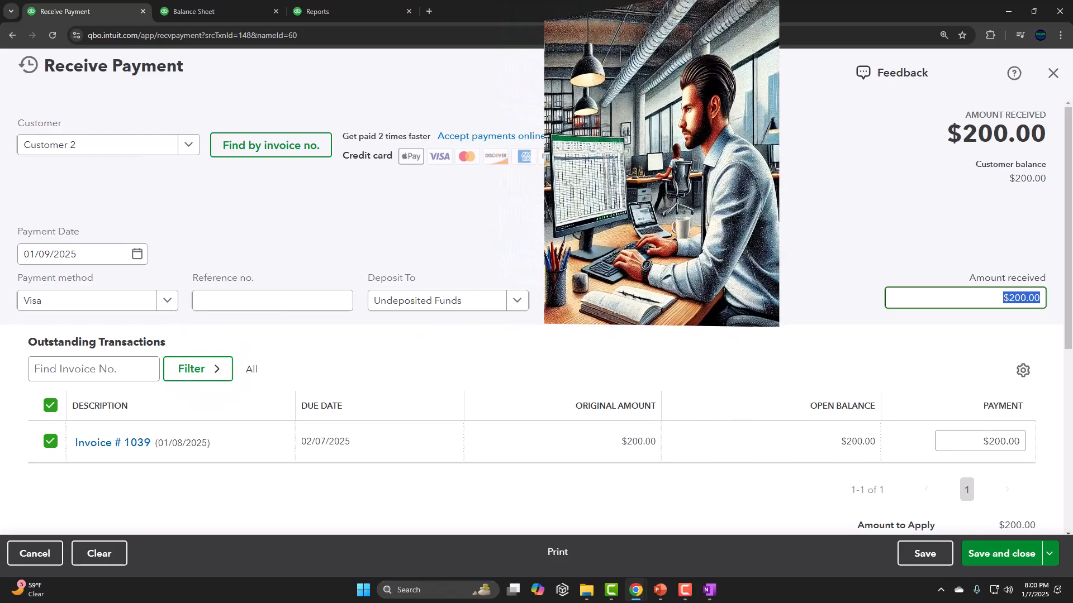
# - Save Customer 2's $200.00 payment, dismiss the receipt e-mail without sending it and start a new payment
pyautogui.click(650, 297)
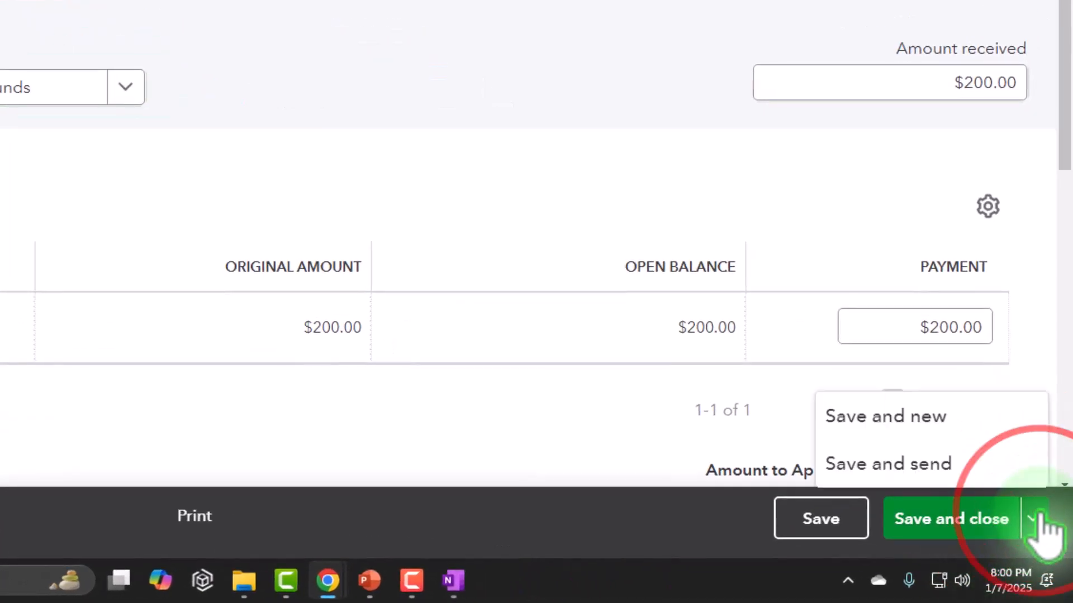
pyautogui.click(972, 480)
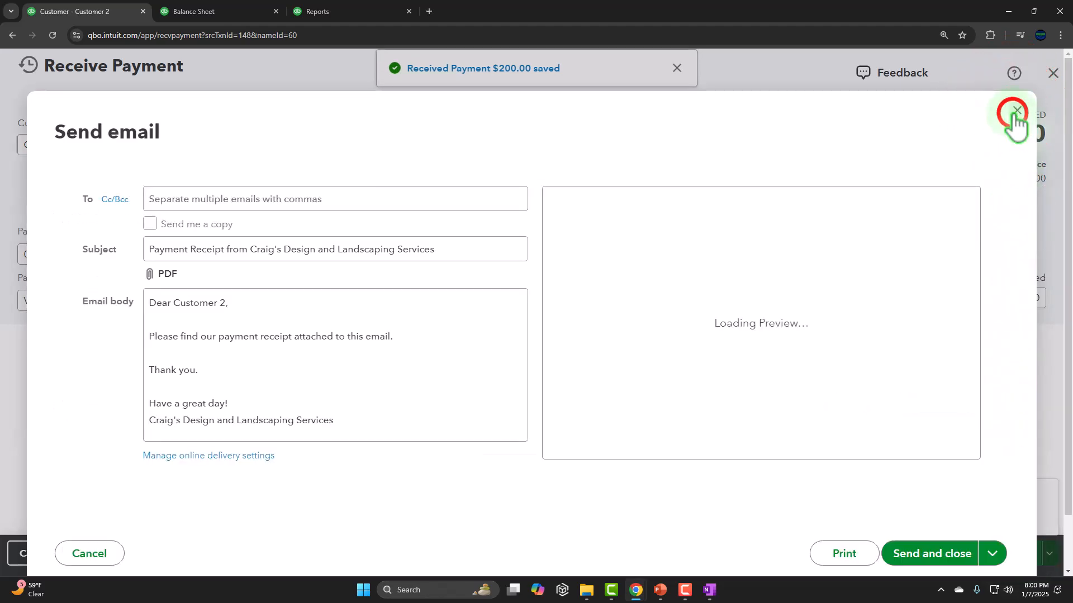
pyautogui.click(1016, 112)
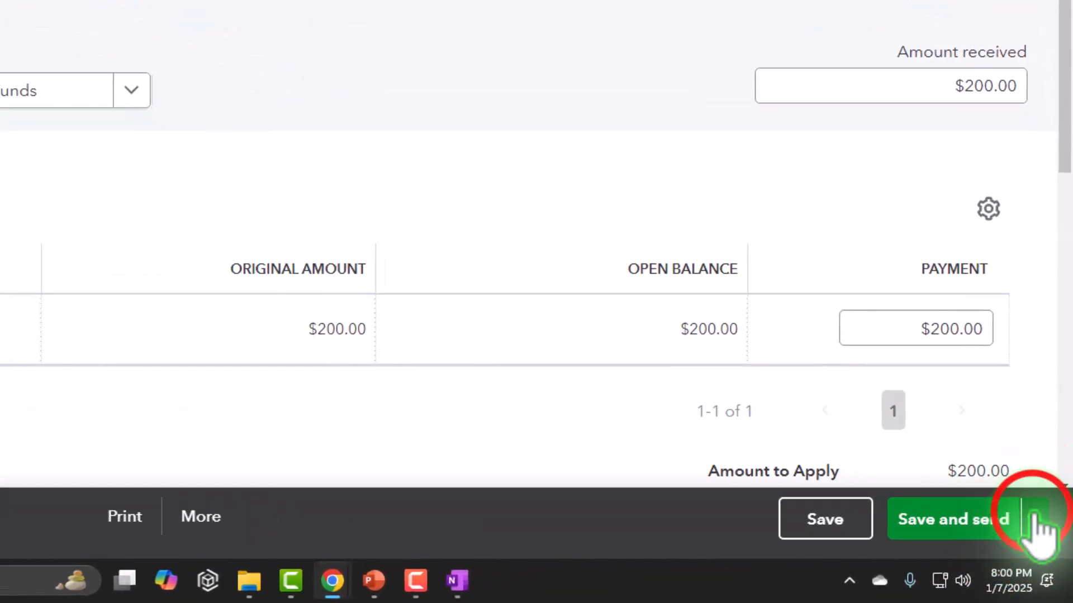
pyautogui.click(921, 419)
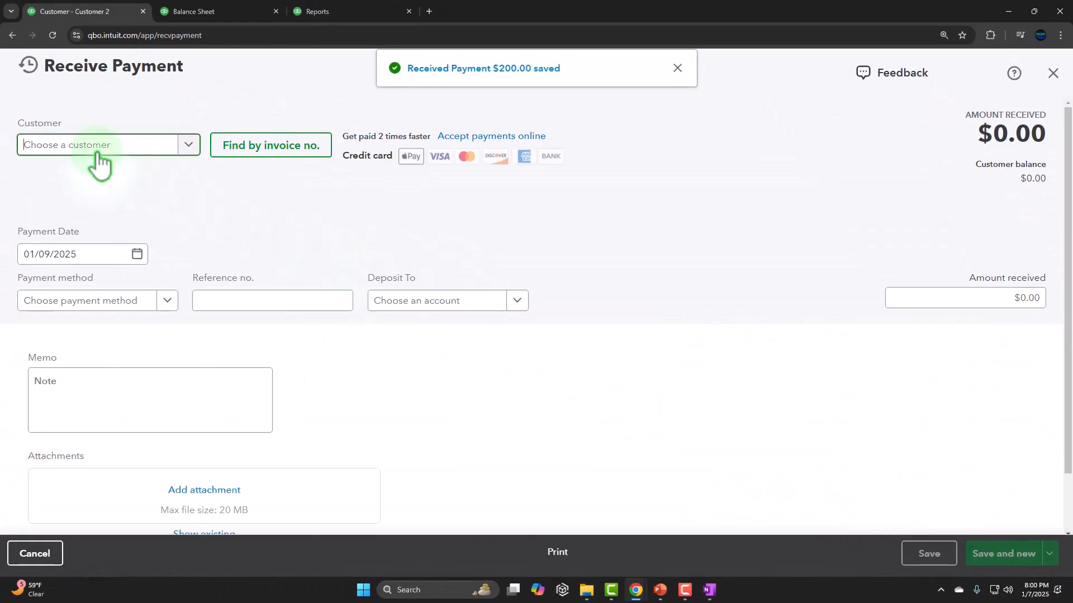
# - Record a $300.00 payment from Customer 3 by Visa into Undeposited Funds, then save and close it
pyautogui.click(87, 140)
pyautogui.write('cust')
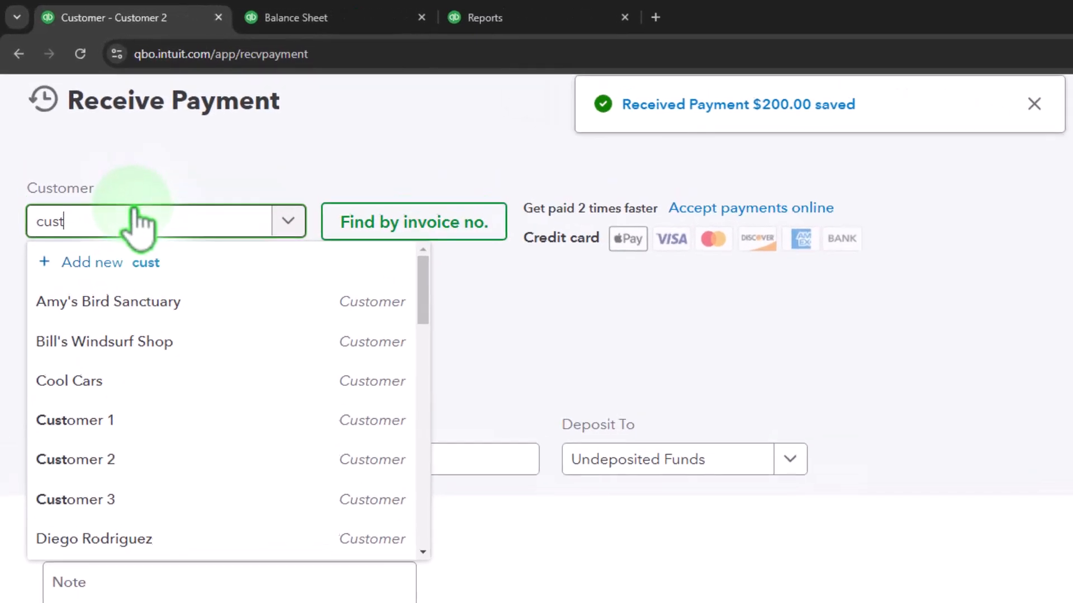
pyautogui.click(124, 380)
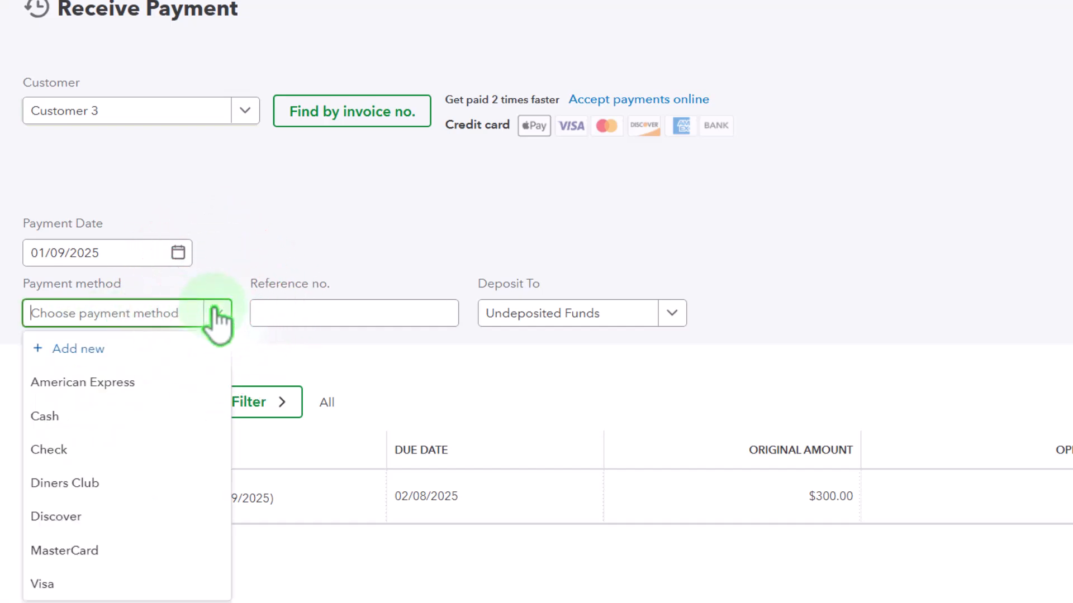
pyautogui.click(154, 584)
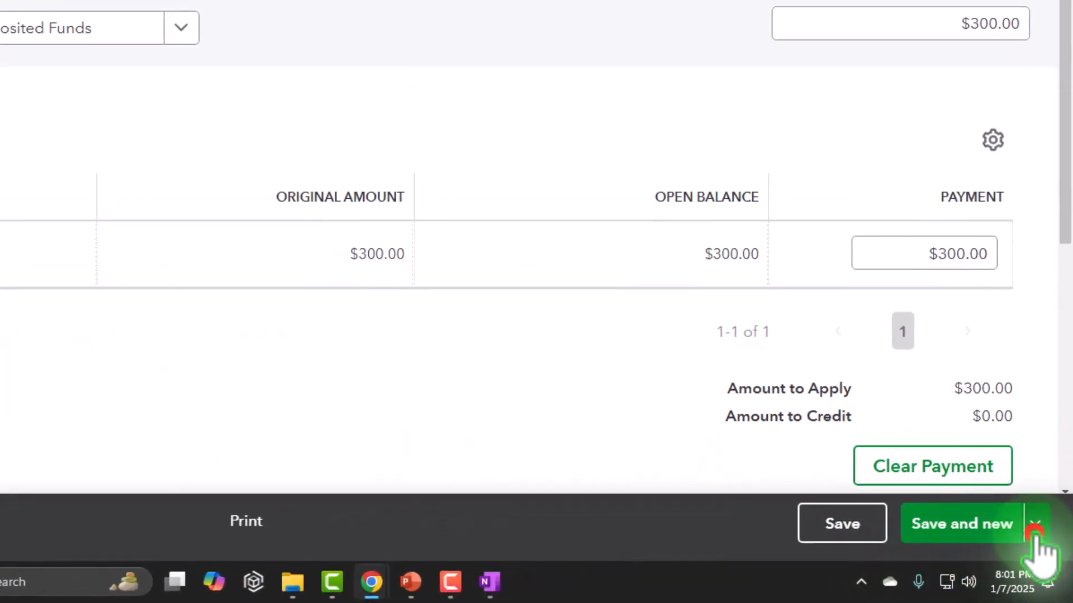
pyautogui.click(935, 429)
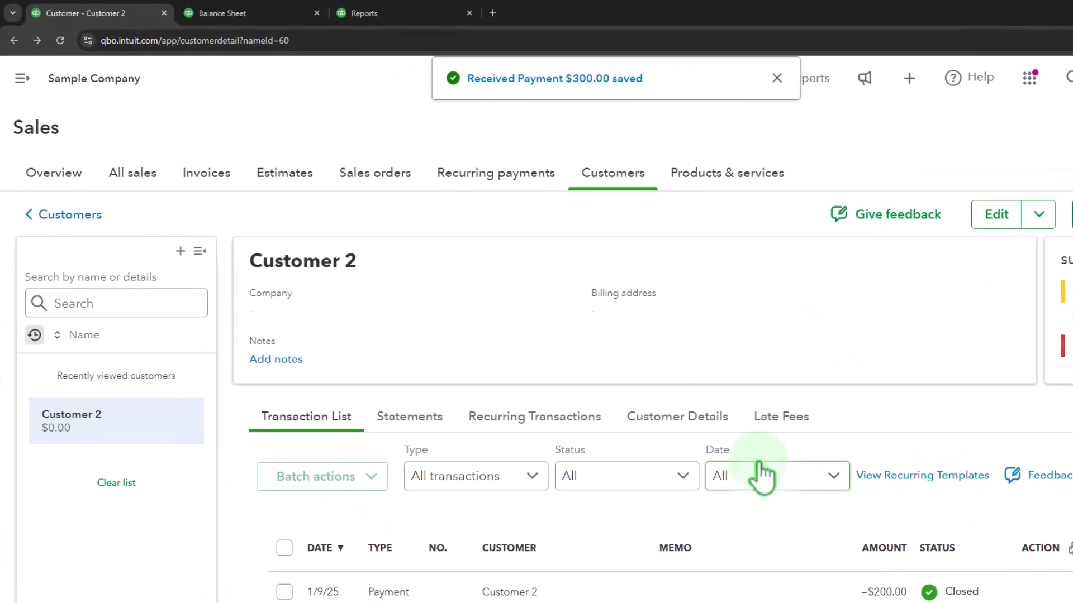
# - Filter the invoices by those paid but not deposited and examine the statuses of Customer 2's and Customer 3's invoices
pyautogui.click(208, 174)
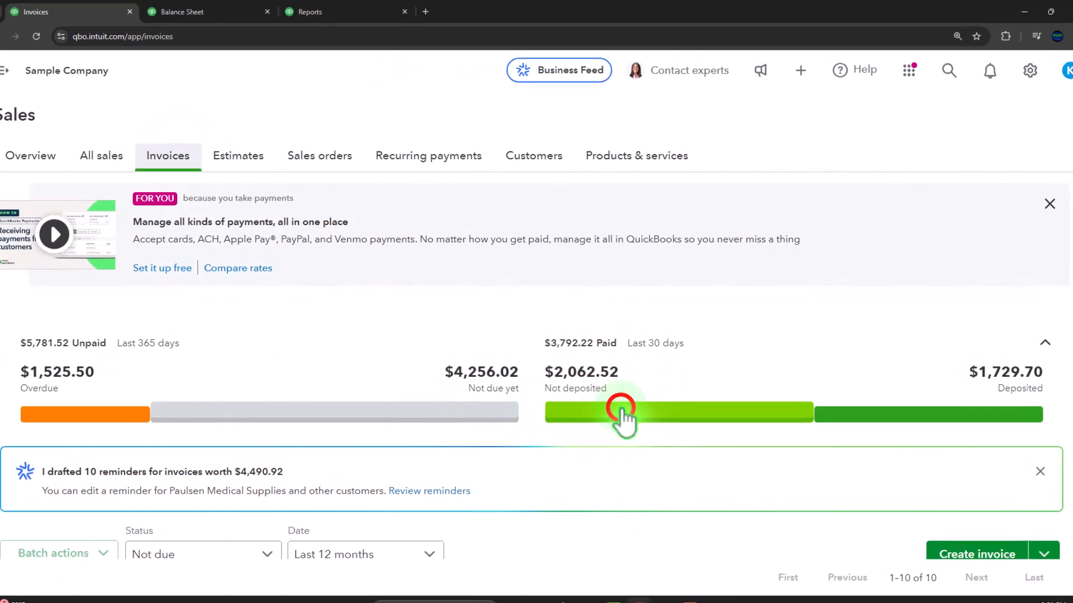
pyautogui.scroll(-4, 625, 419)
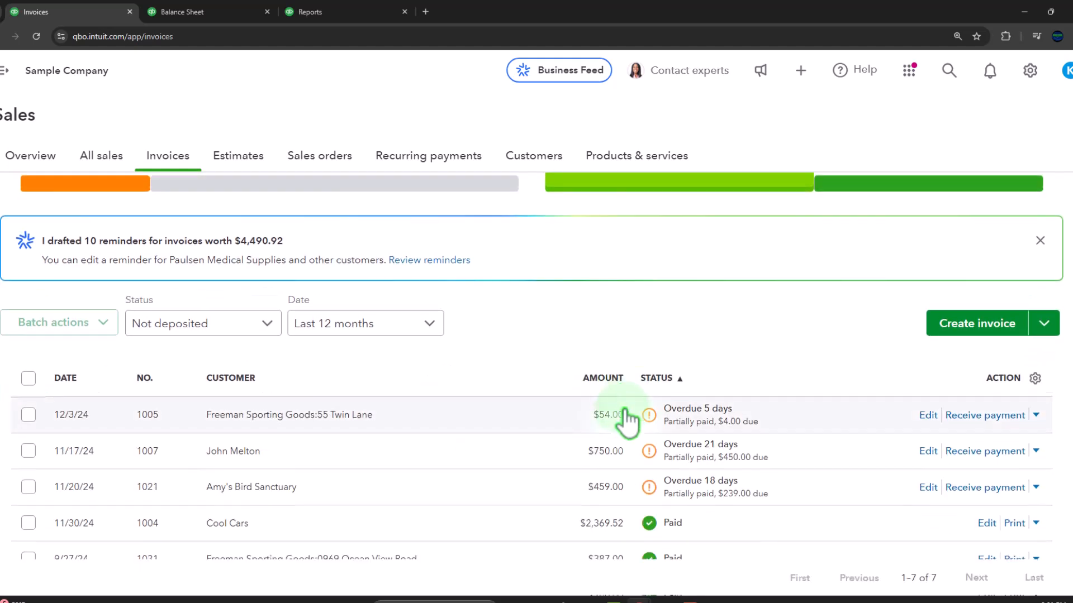
pyautogui.scroll(-2, 624, 416)
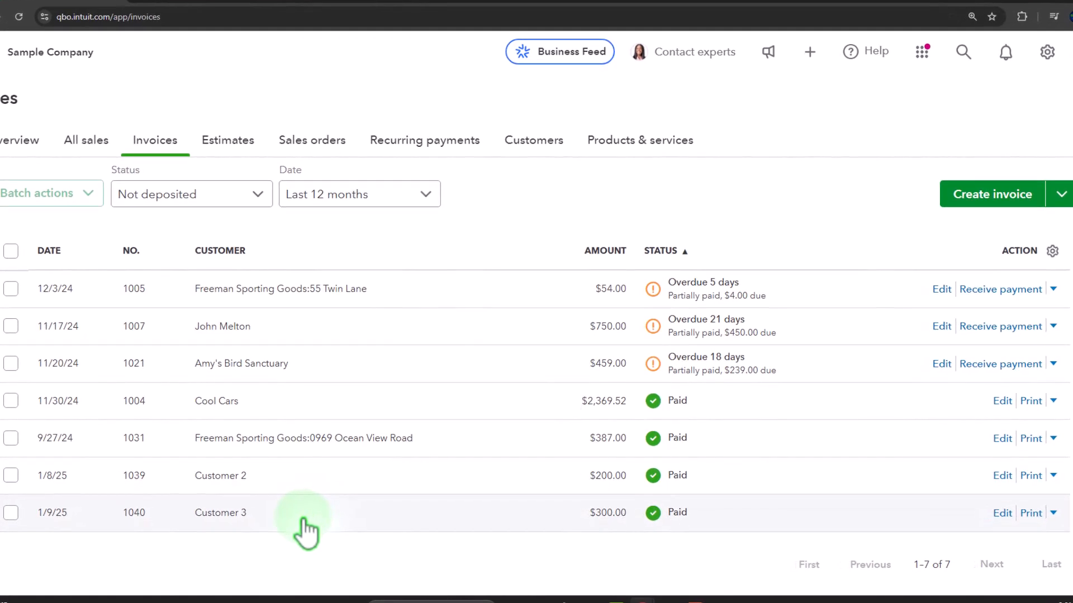
pyautogui.scroll(5, 306, 534)
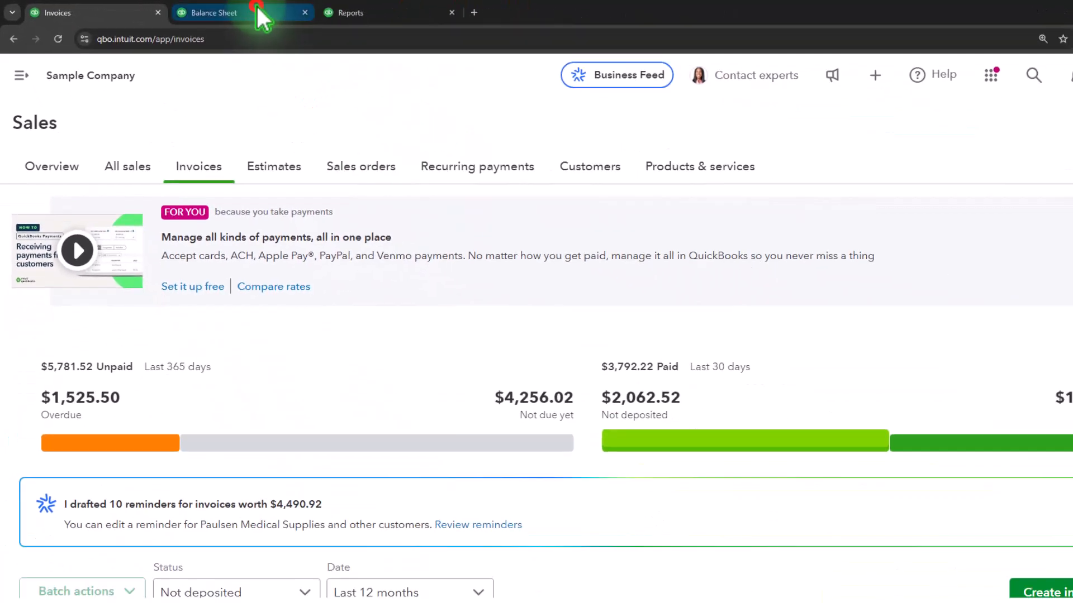
# - Open the transactions behind the Balance Sheet's Jan - Dec 2025 Undeposited Funds amount, return to the summary and rerun the report
pyautogui.click(259, 12)
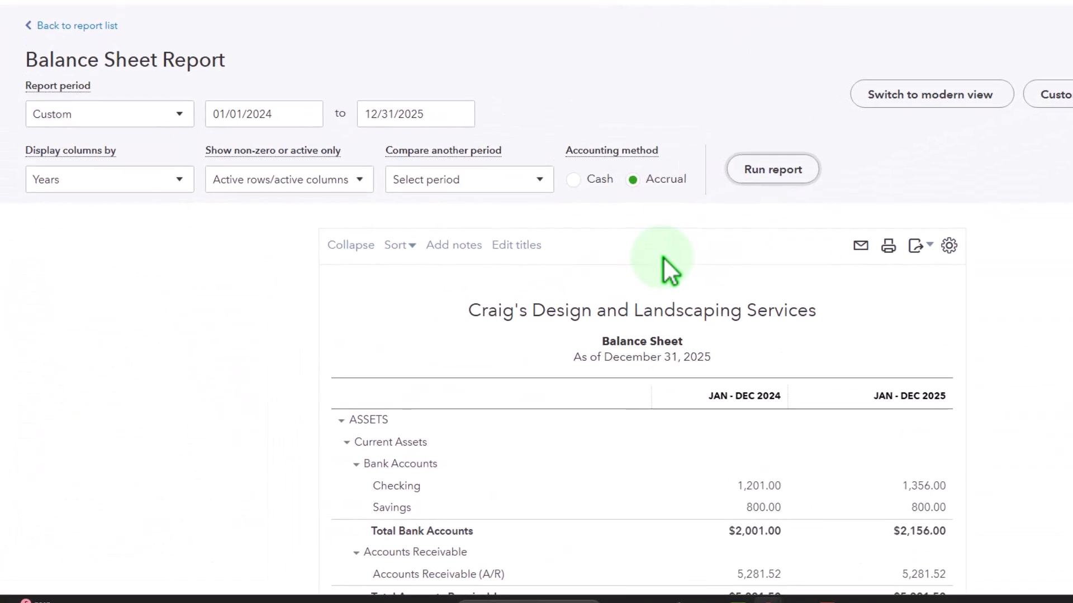
pyautogui.scroll(-5, 663, 257)
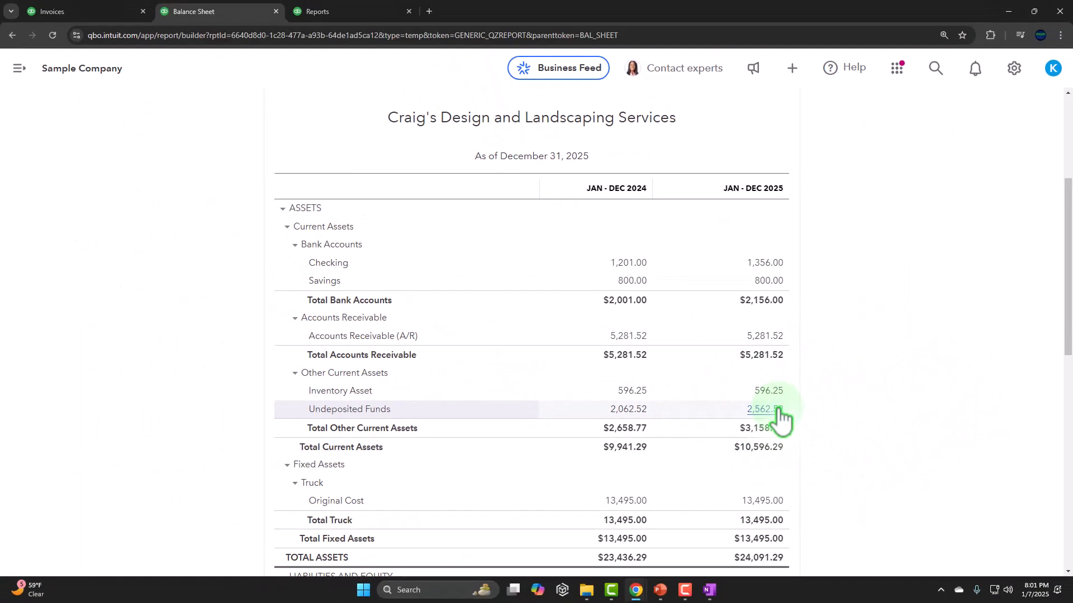
pyautogui.click(778, 412)
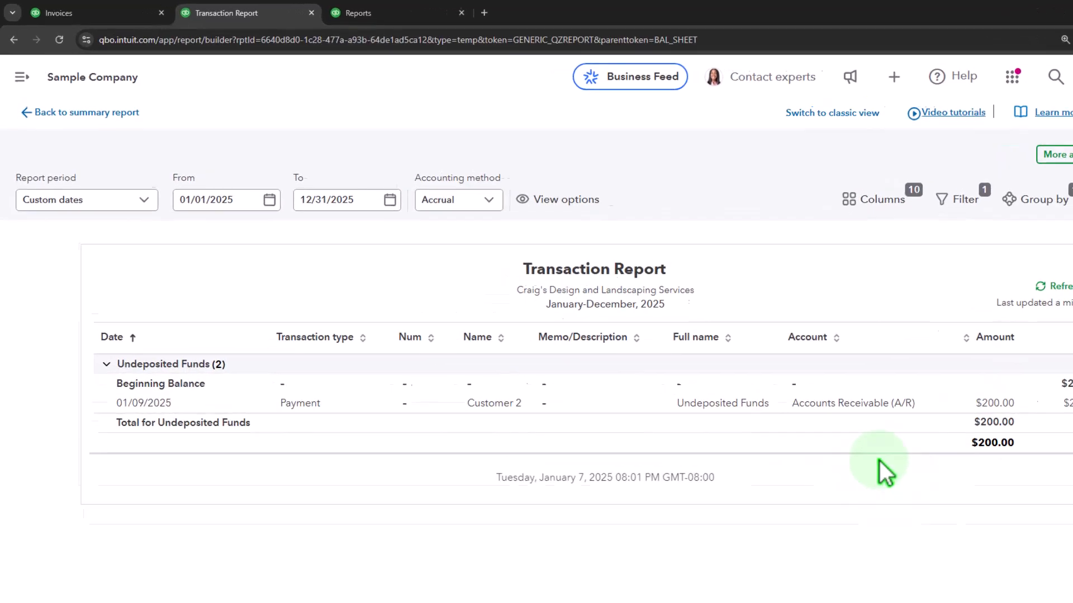
pyautogui.click(67, 107)
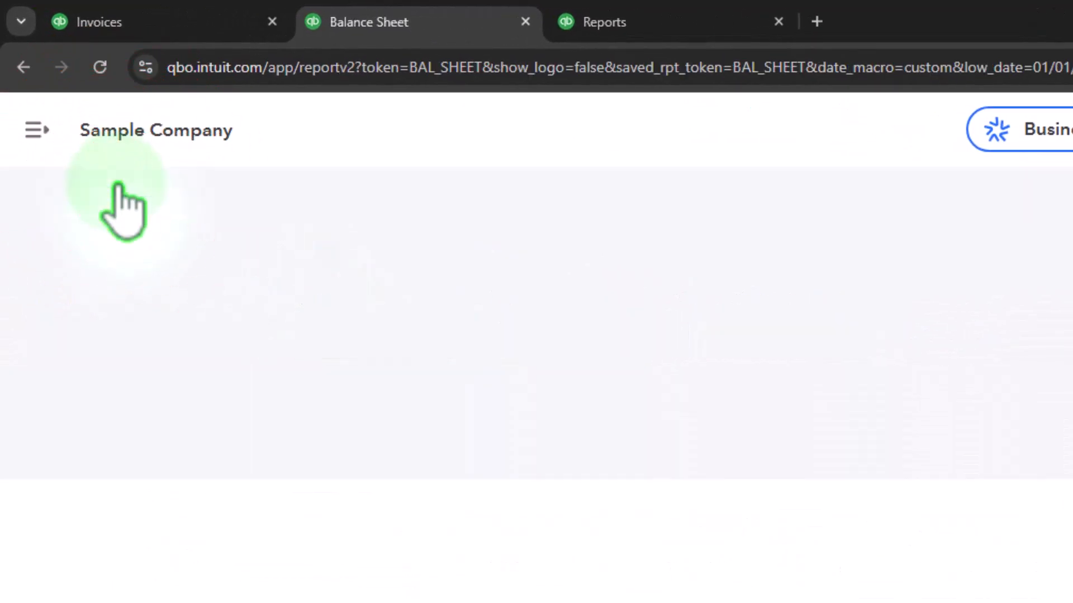
pyautogui.scroll(5, 614, 346)
pyautogui.click(808, 282)
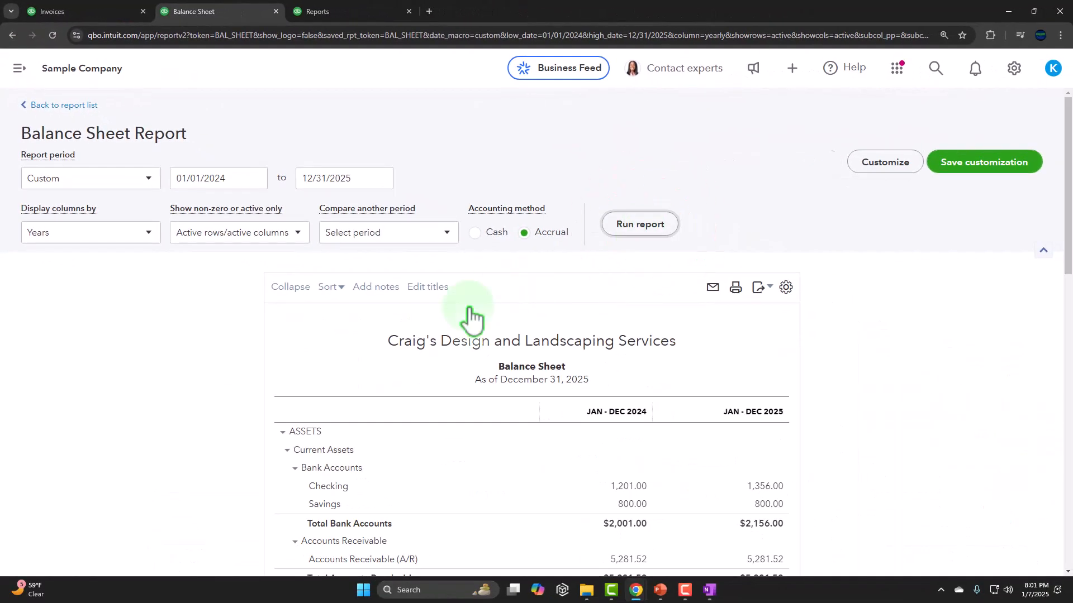
# - Examine the customer payments making up the Jan - Dec 2025 Undeposited Funds amount and return to the Balance Sheet summary
pyautogui.scroll(-3, 437, 450)
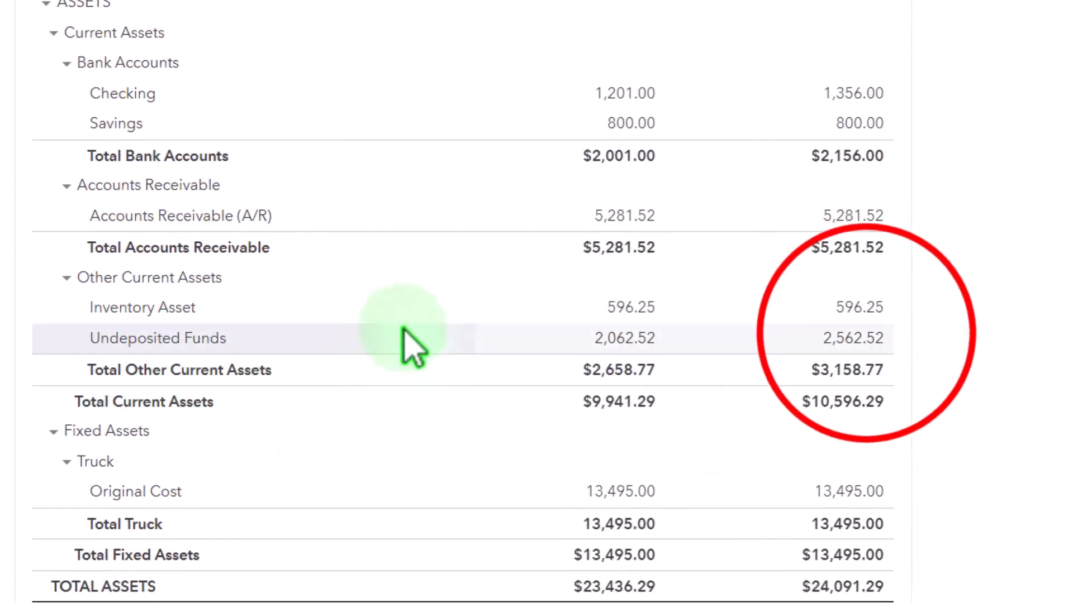
pyautogui.click(920, 373)
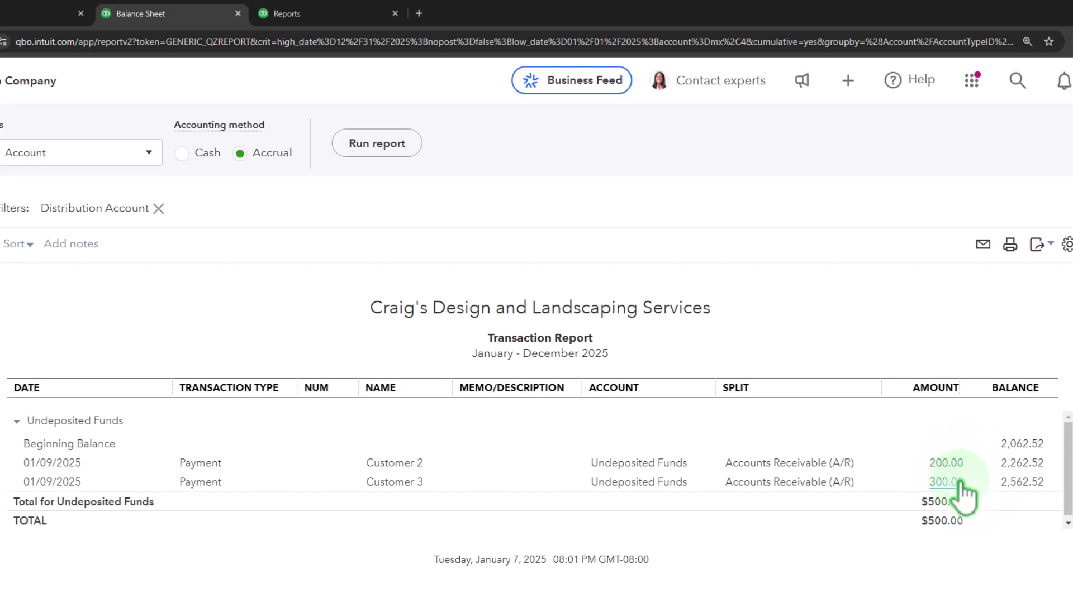
pyautogui.click(165, 156)
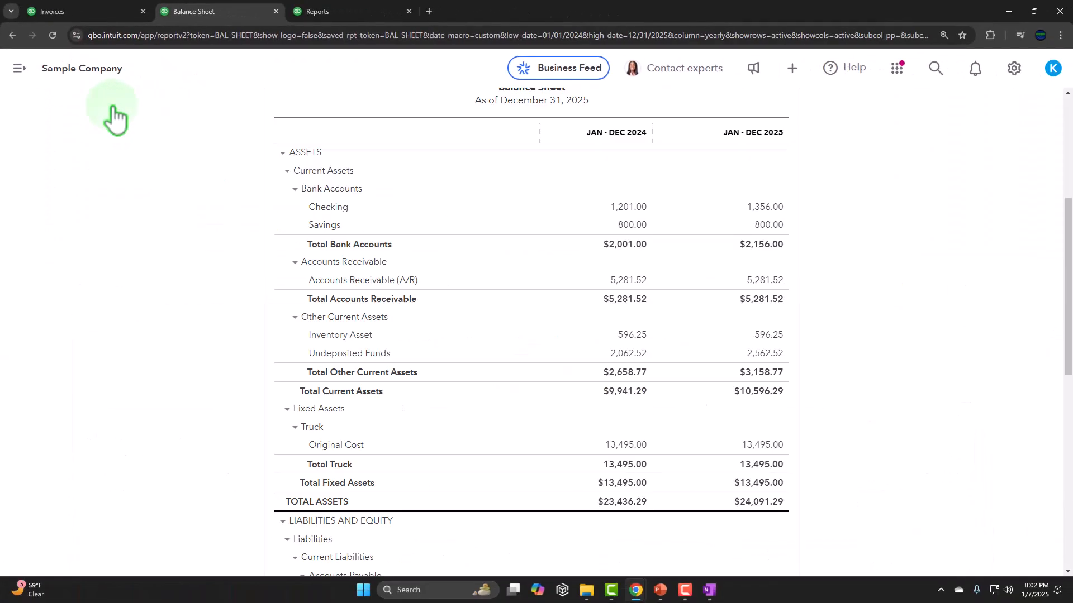
# - Open the transactions behind the Jan - Dec 2025 Accounts Receivable amount on the Balance Sheet
pyautogui.click(765, 280)
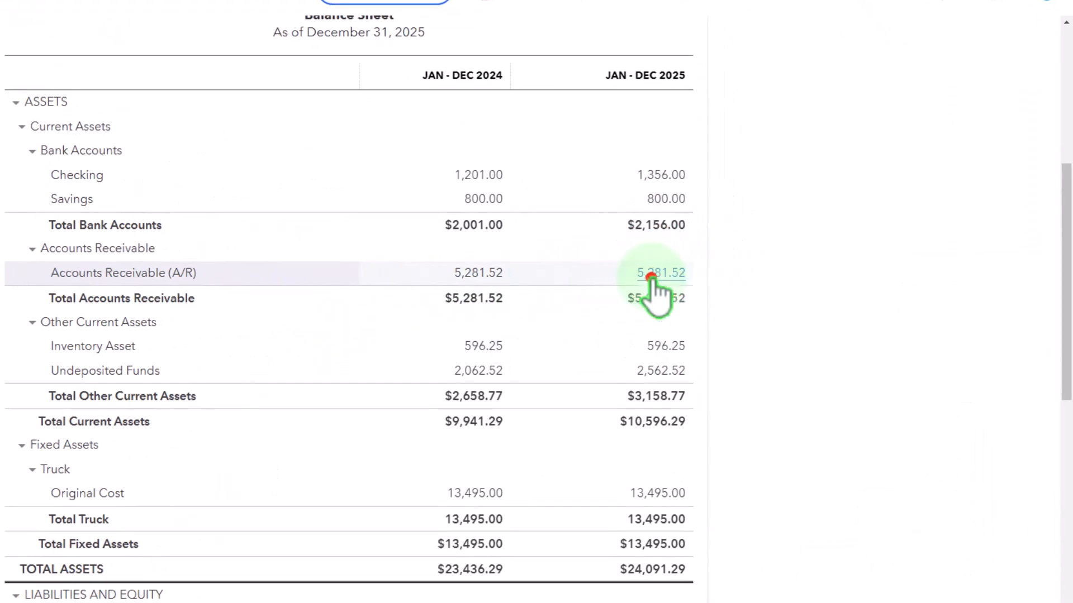